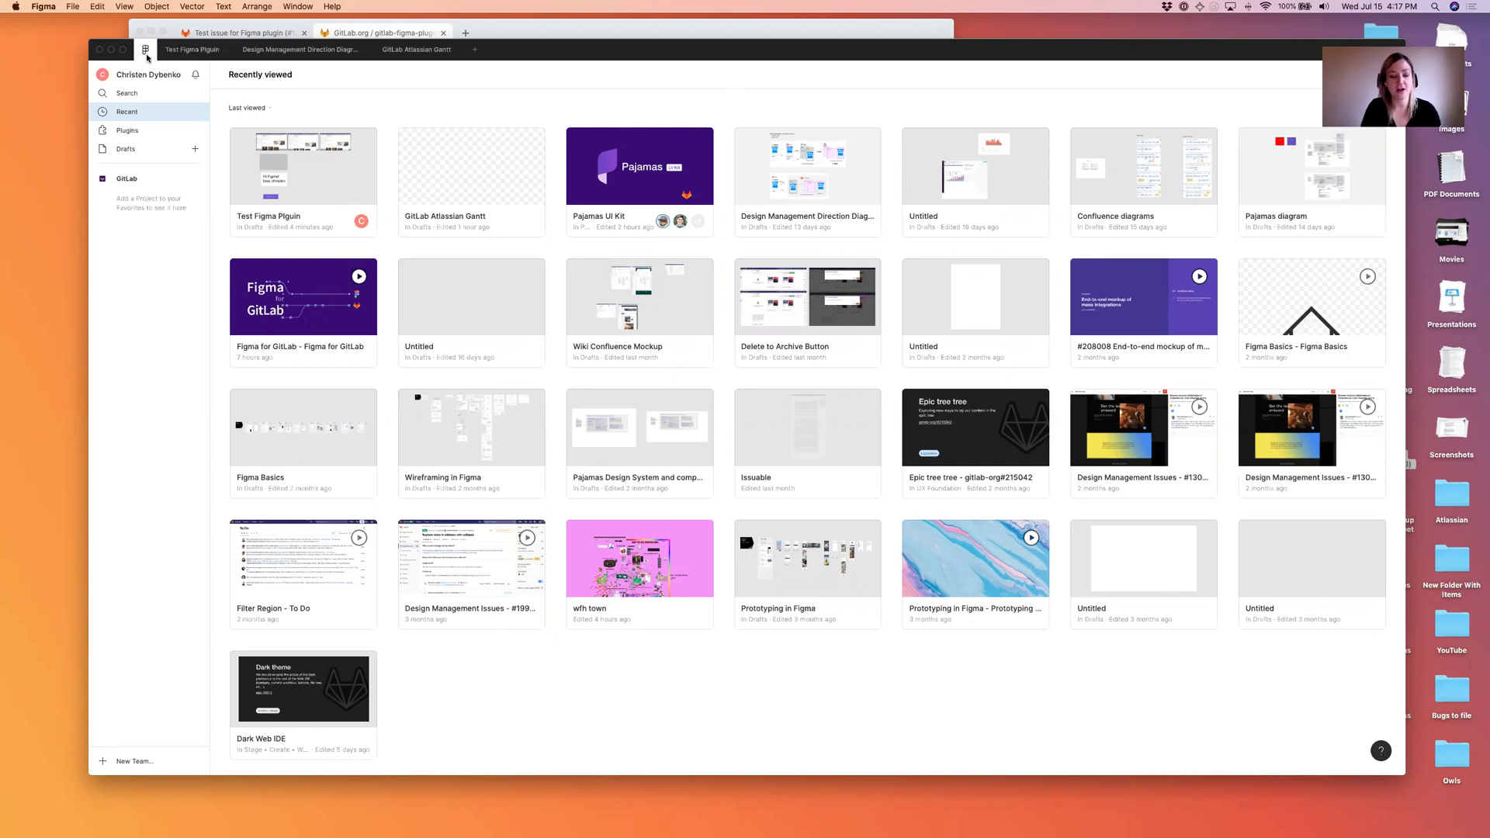
Find and install the GitLab plugin by searching 'gitlab', then open the Test Figma Plugin file
{"action": "left_click", "coordinate": [124, 133]}
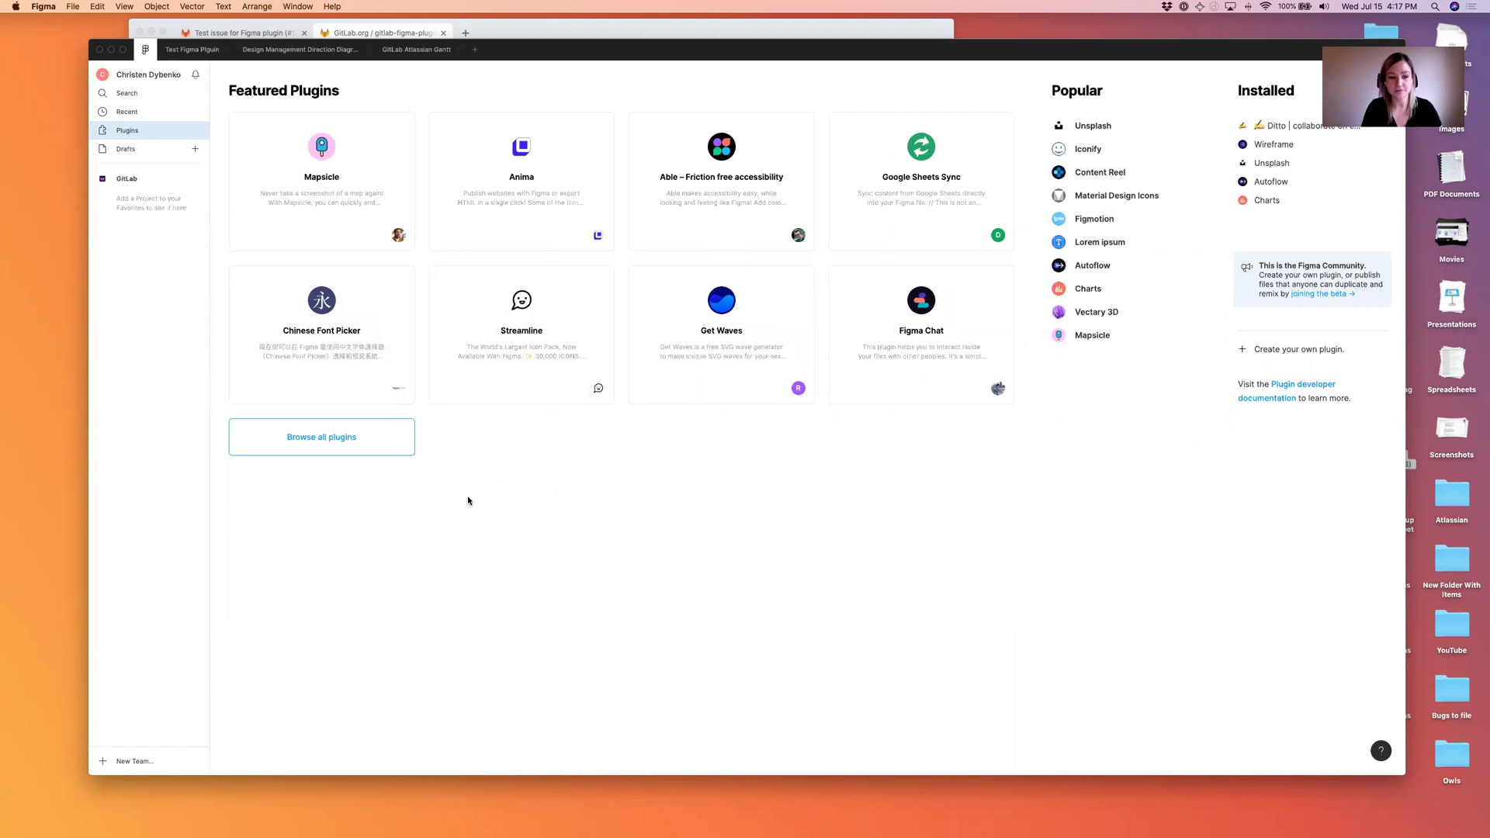
{"action": "left_click", "coordinate": [349, 440]}
{"action": "left_click", "coordinate": [981, 89]}
{"action": "type", "text": "gitlab"}
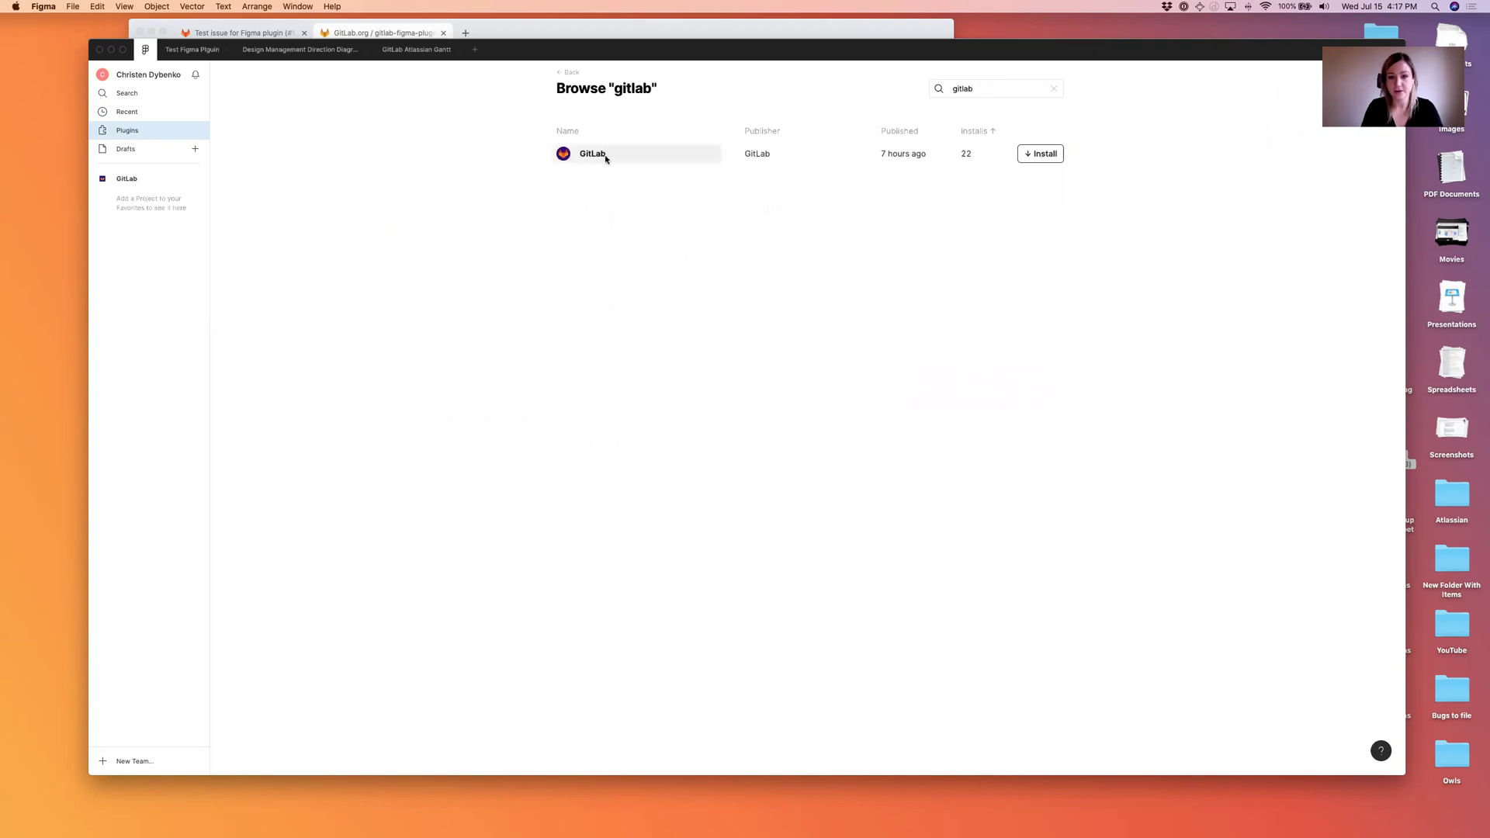
{"action": "left_click", "coordinate": [1042, 159]}
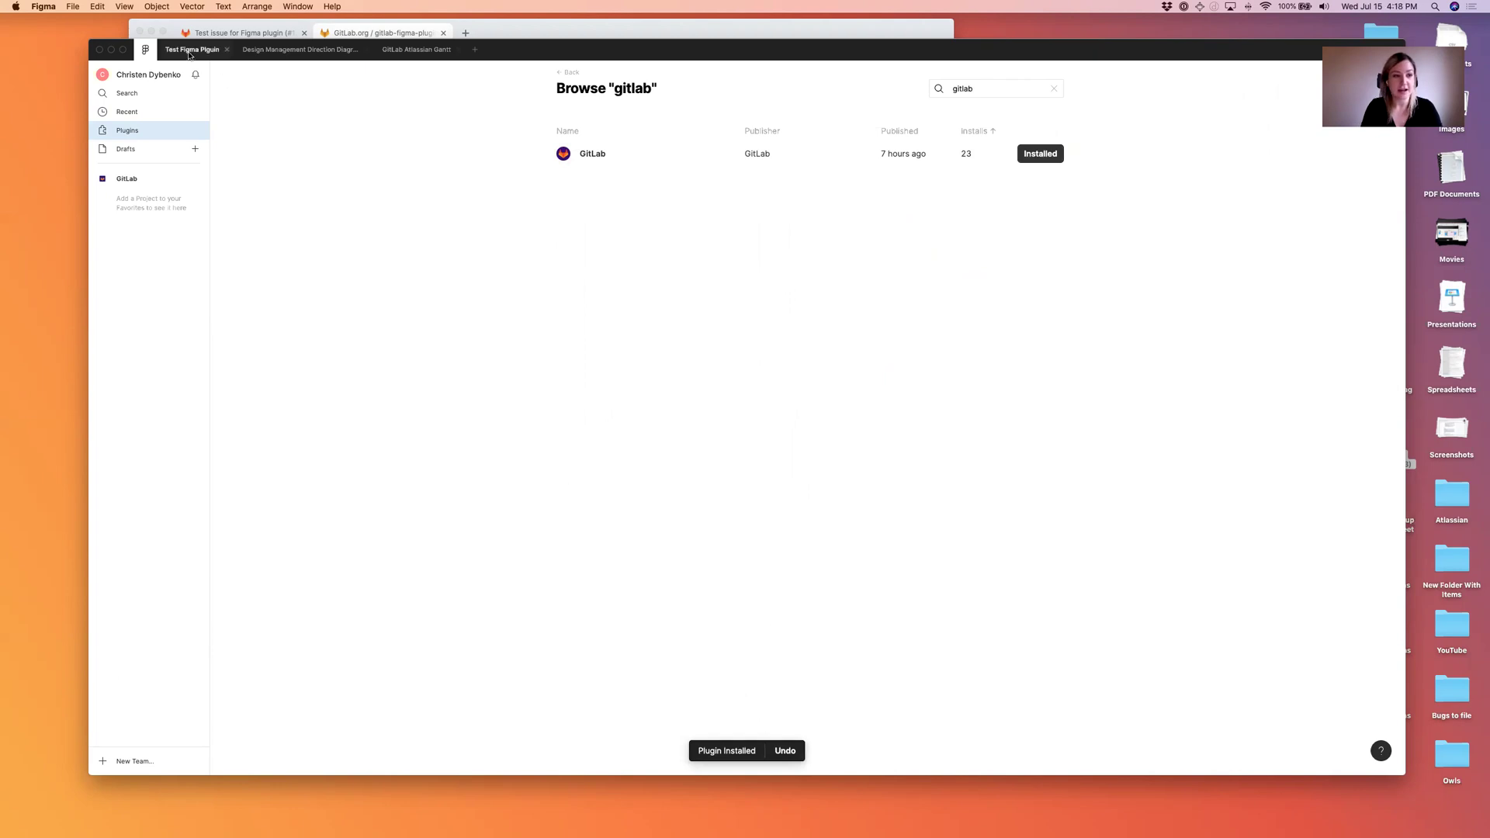
{"action": "left_click", "coordinate": [188, 51]}
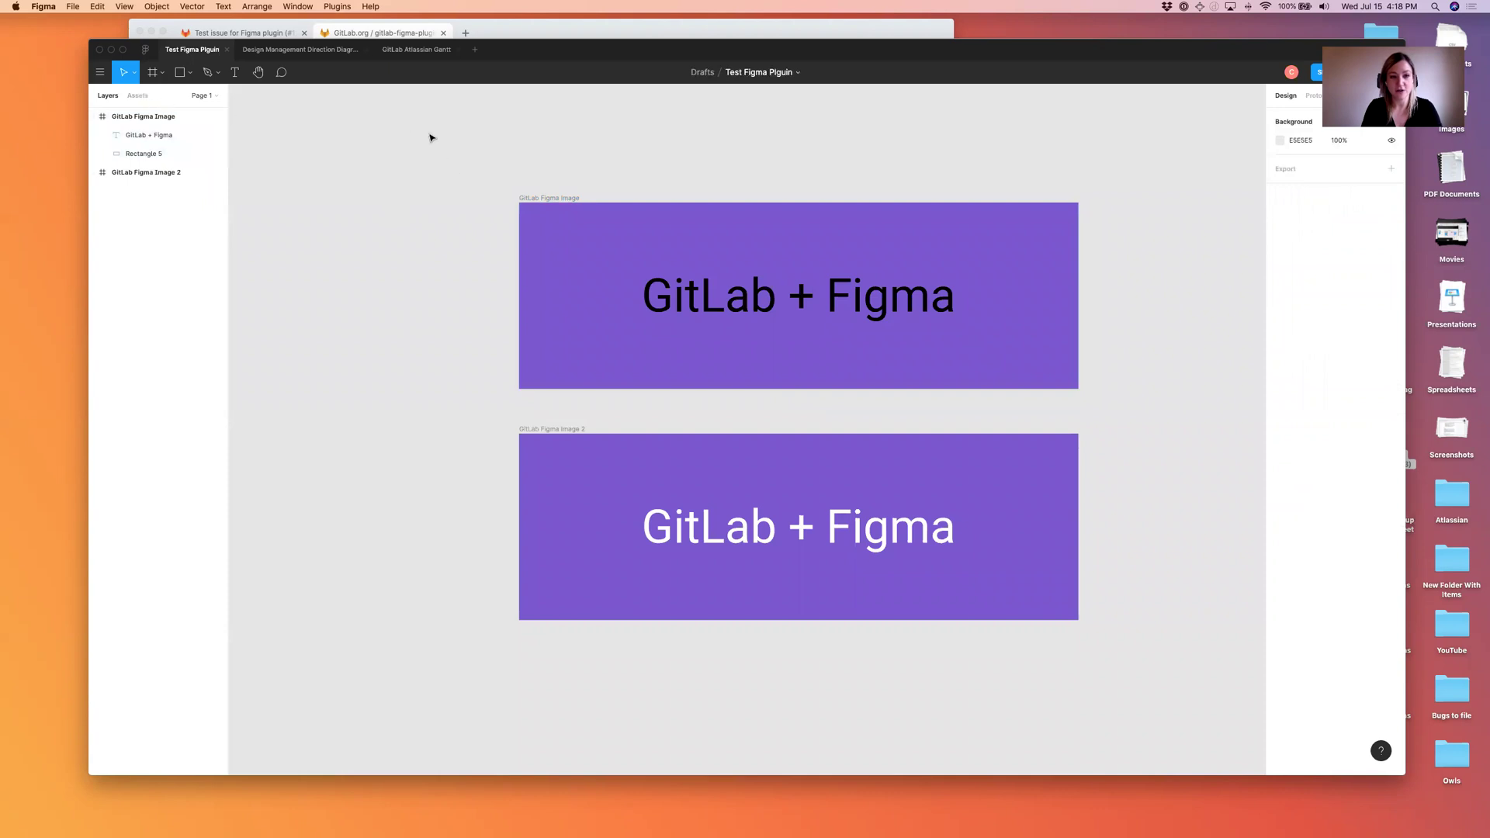
Select the GitLab Figma Image frame and run Plugins > GitLab > Upload Designs to GitLab
{"action": "left_click", "coordinate": [550, 199]}
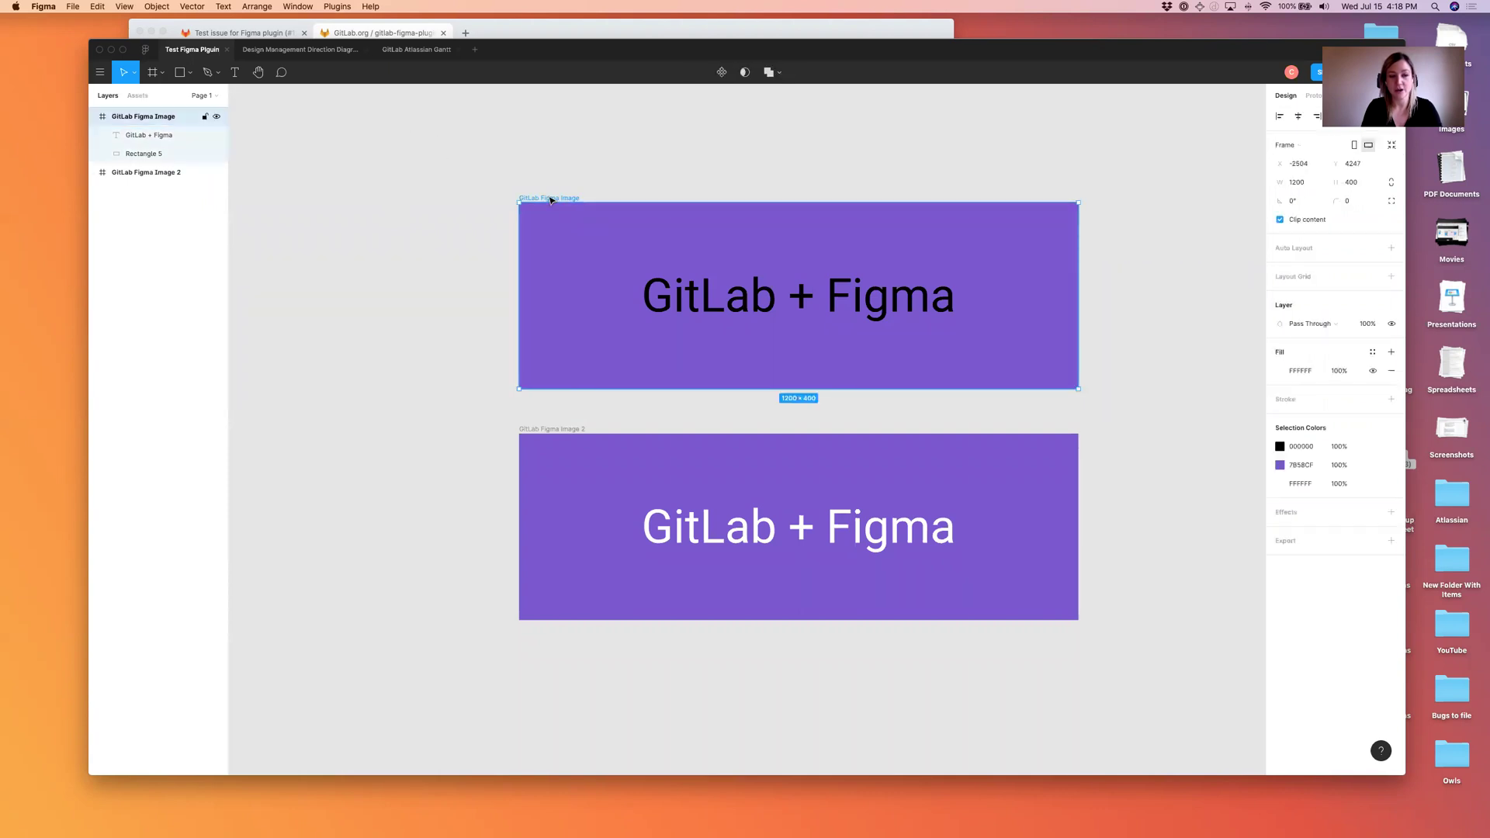
{"action": "scroll", "coordinate": [550, 201], "scroll_direction": "right", "scroll_amount": 2}
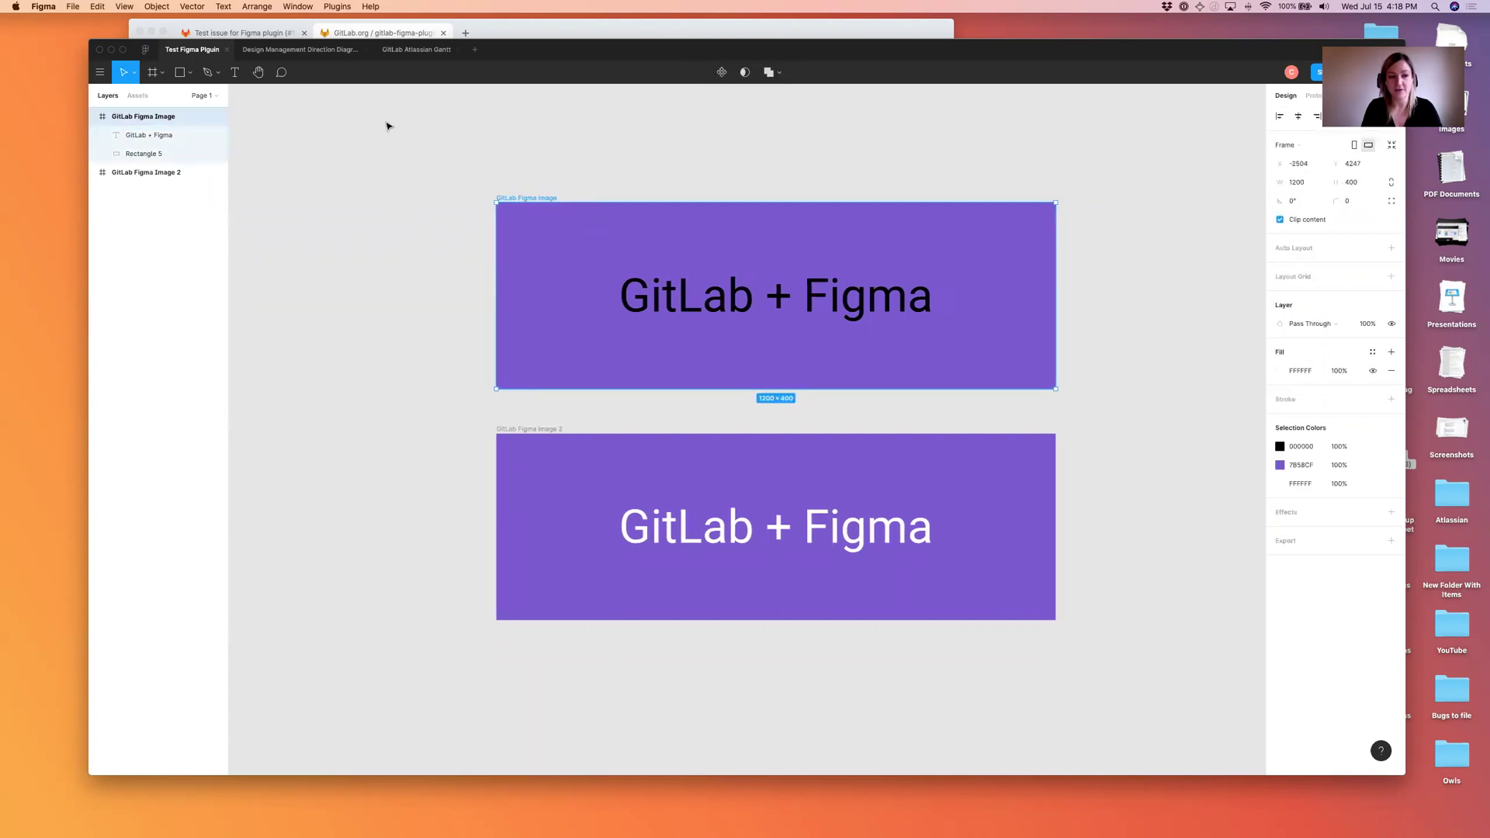
{"action": "left_click", "coordinate": [338, 6]}
{"action": "mouse_move", "coordinate": [373, 52]}
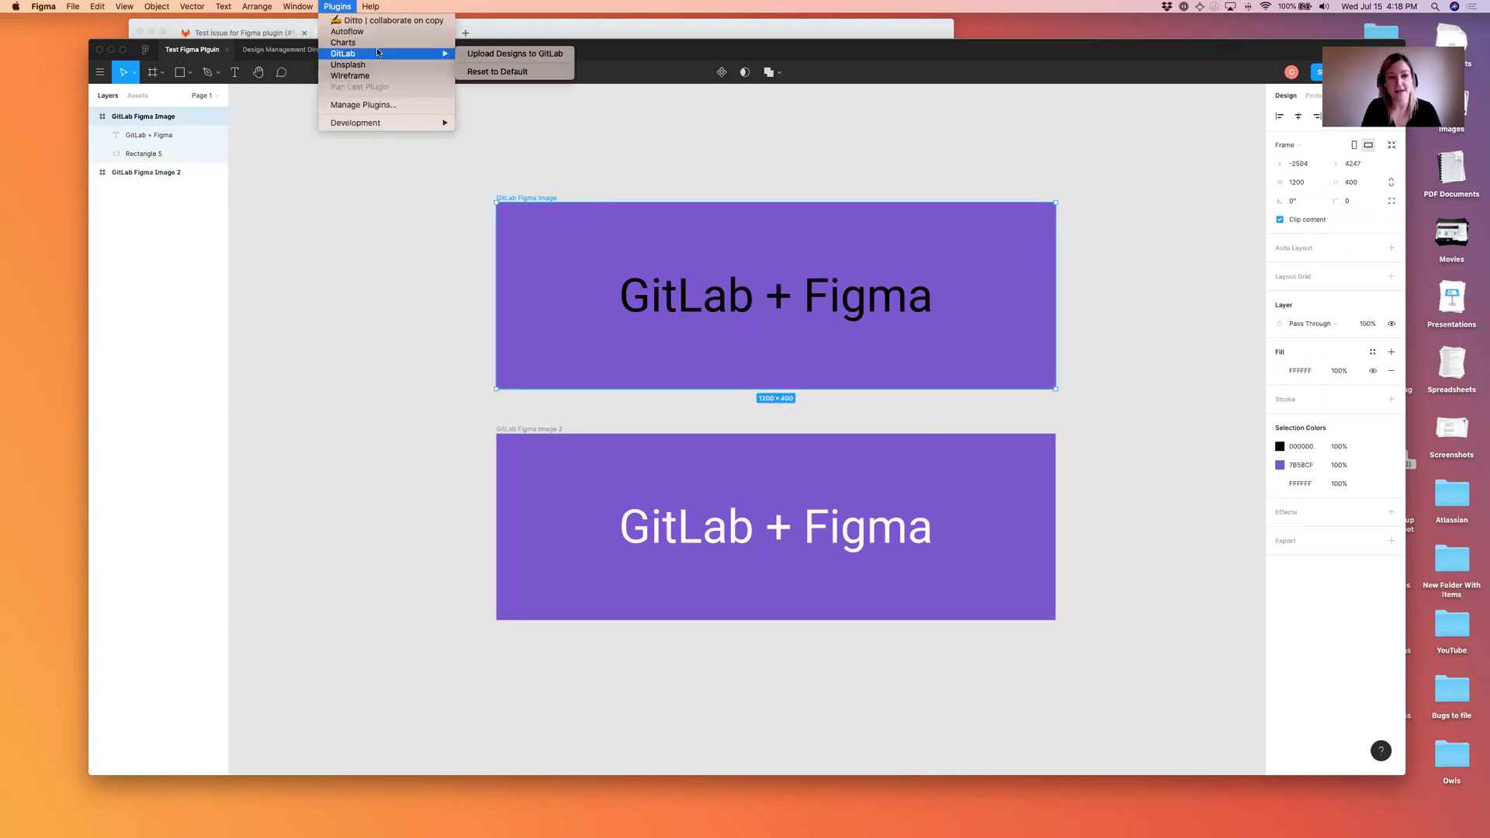
{"action": "left_click", "coordinate": [545, 54]}
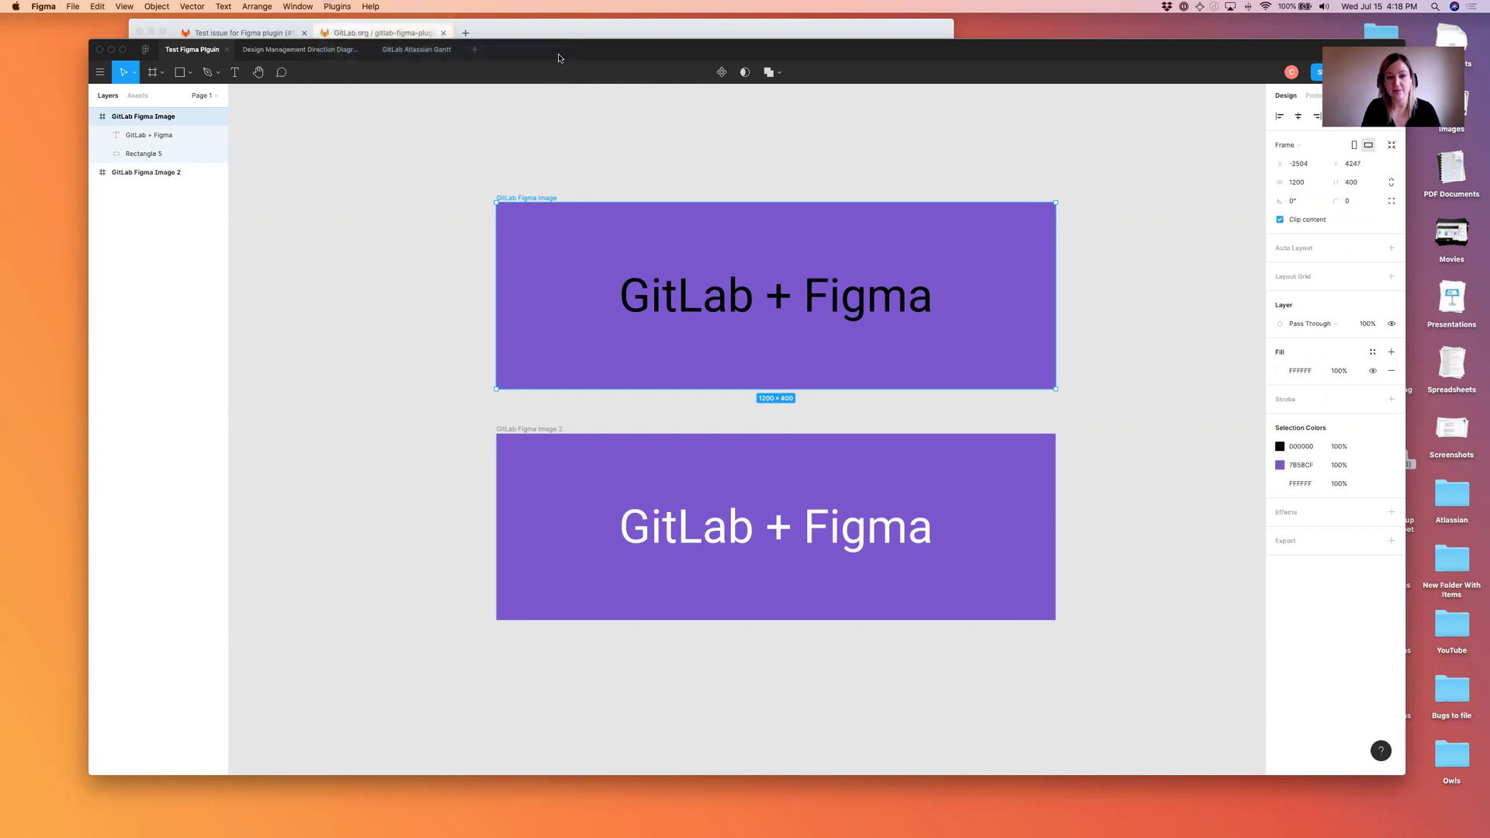
Center the plugin dialog, delete the rejected access token, and bring the Chrome GitLab project page forward
{"action": "left_click_drag", "start_coordinate": [1032, 149], "coordinate": [743, 119]}
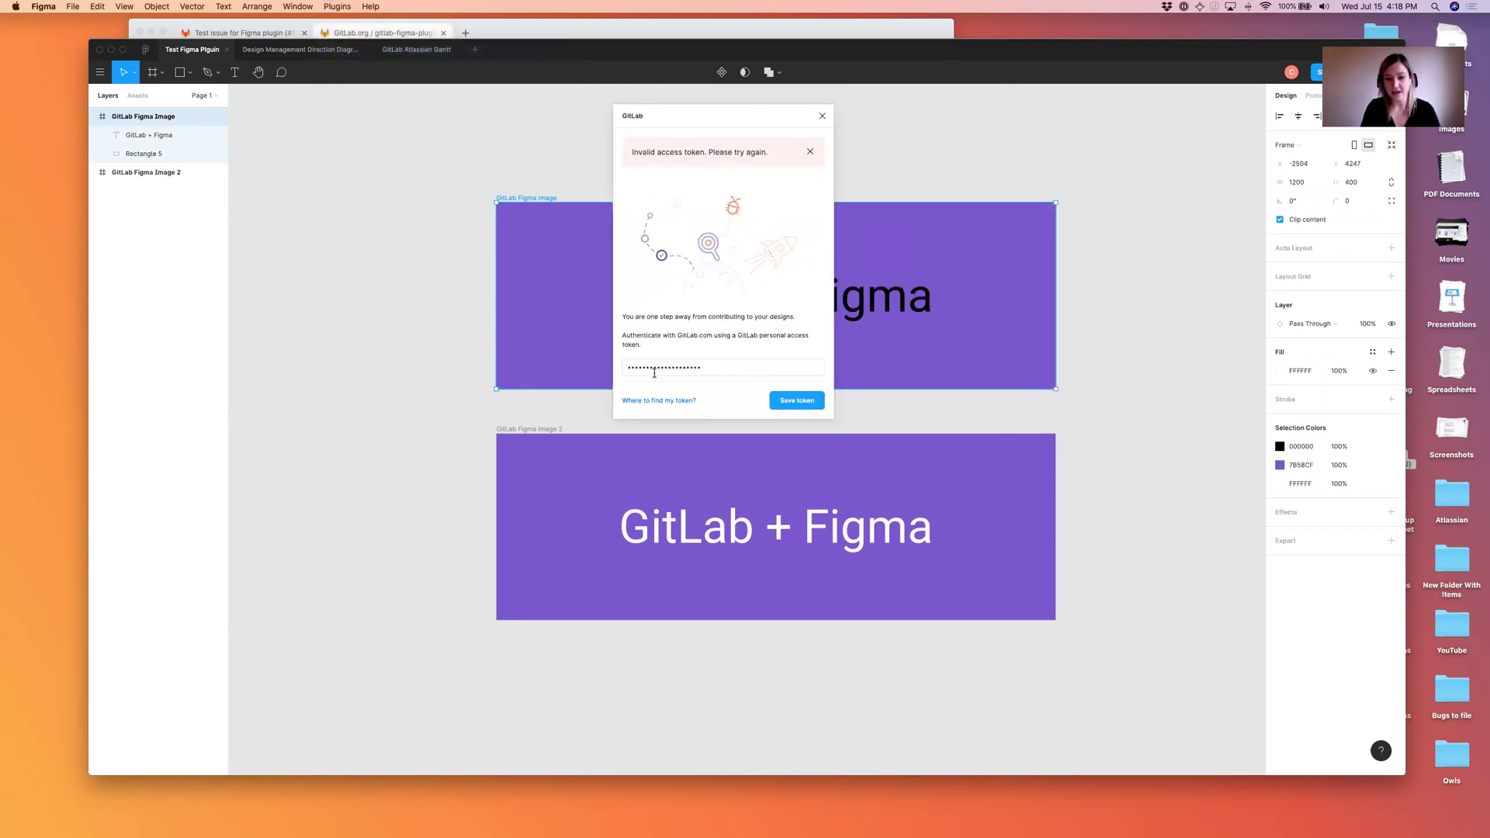
{"action": "double_click", "coordinate": [654, 371]}
{"action": "key", "text": "BackSpace"}
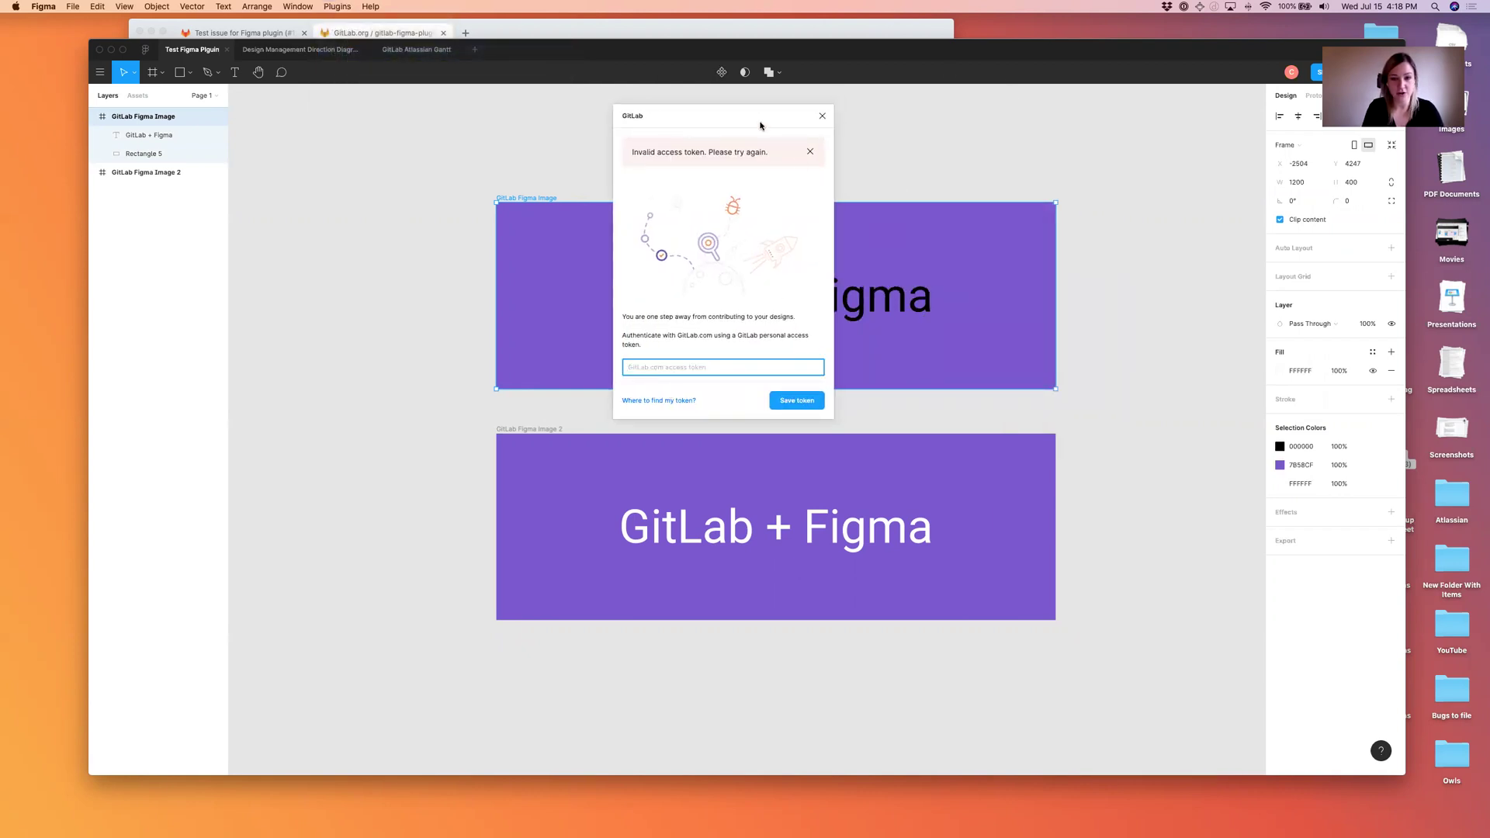
{"action": "left_click", "coordinate": [758, 123]}
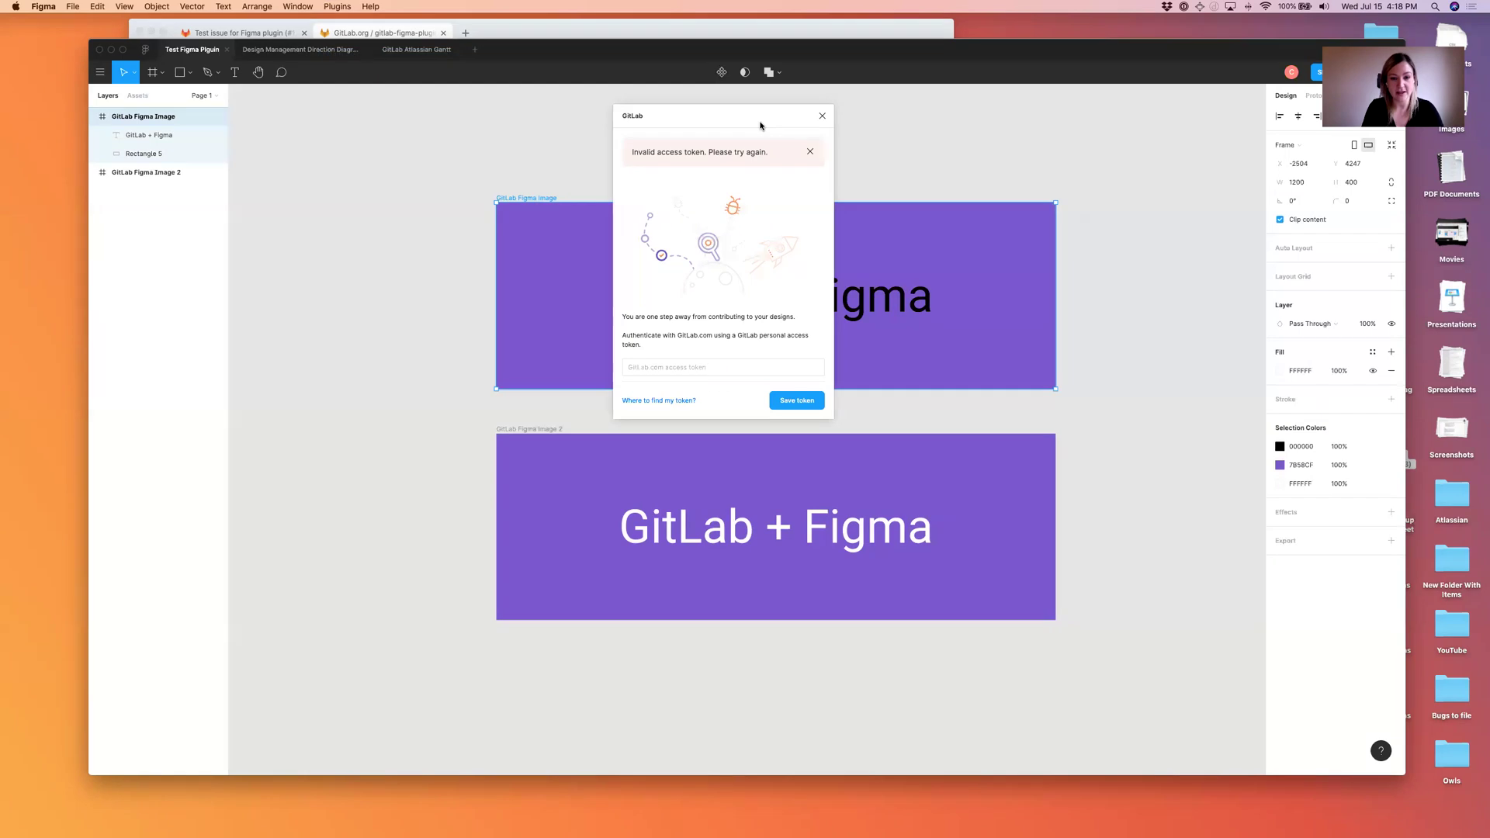
{"action": "left_click", "coordinate": [403, 32]}
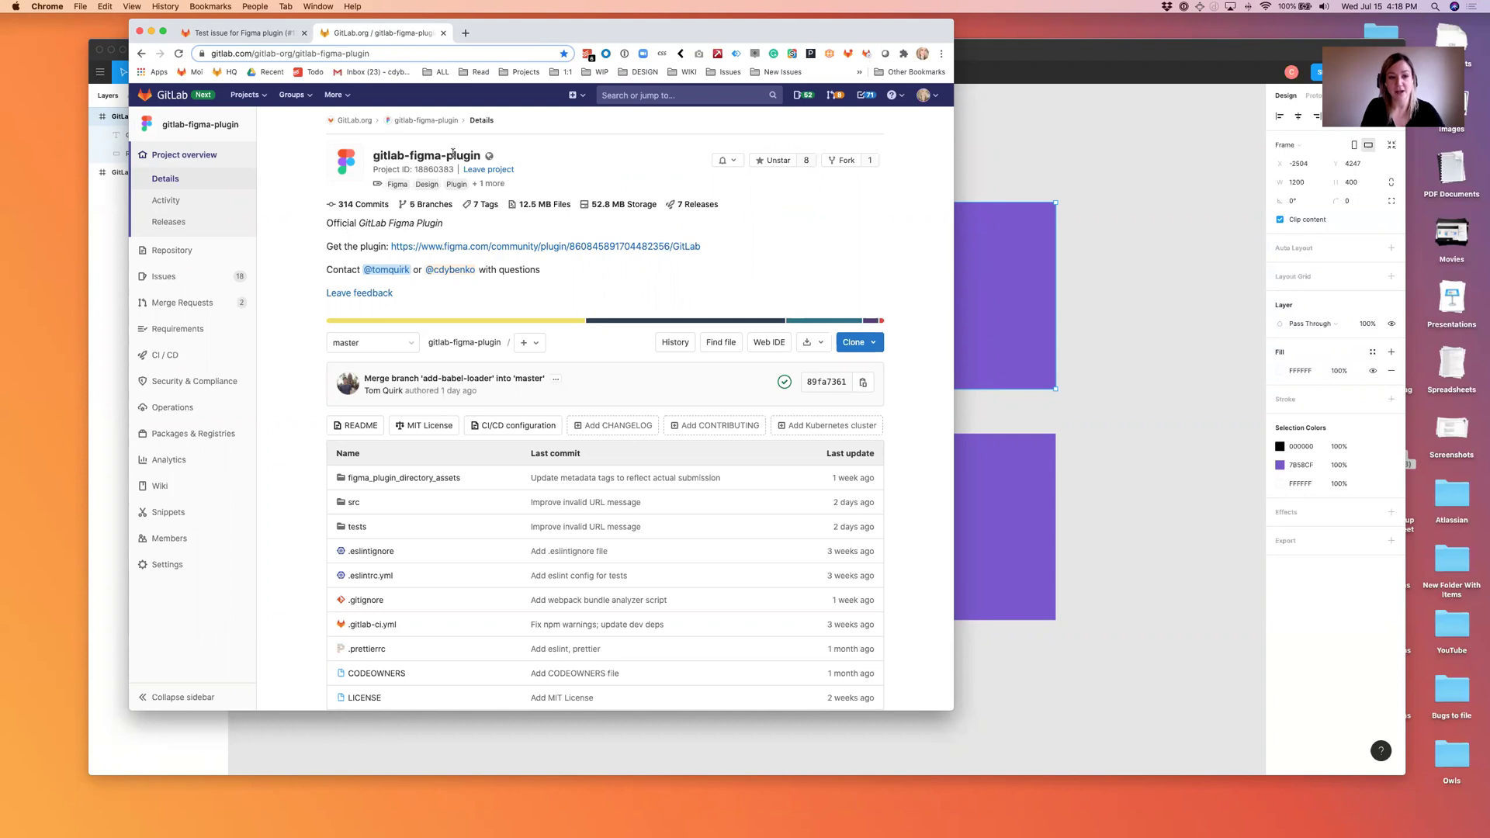
Go from the avatar menu to Settings > Access Tokens in GitLab
{"action": "left_click", "coordinate": [924, 94]}
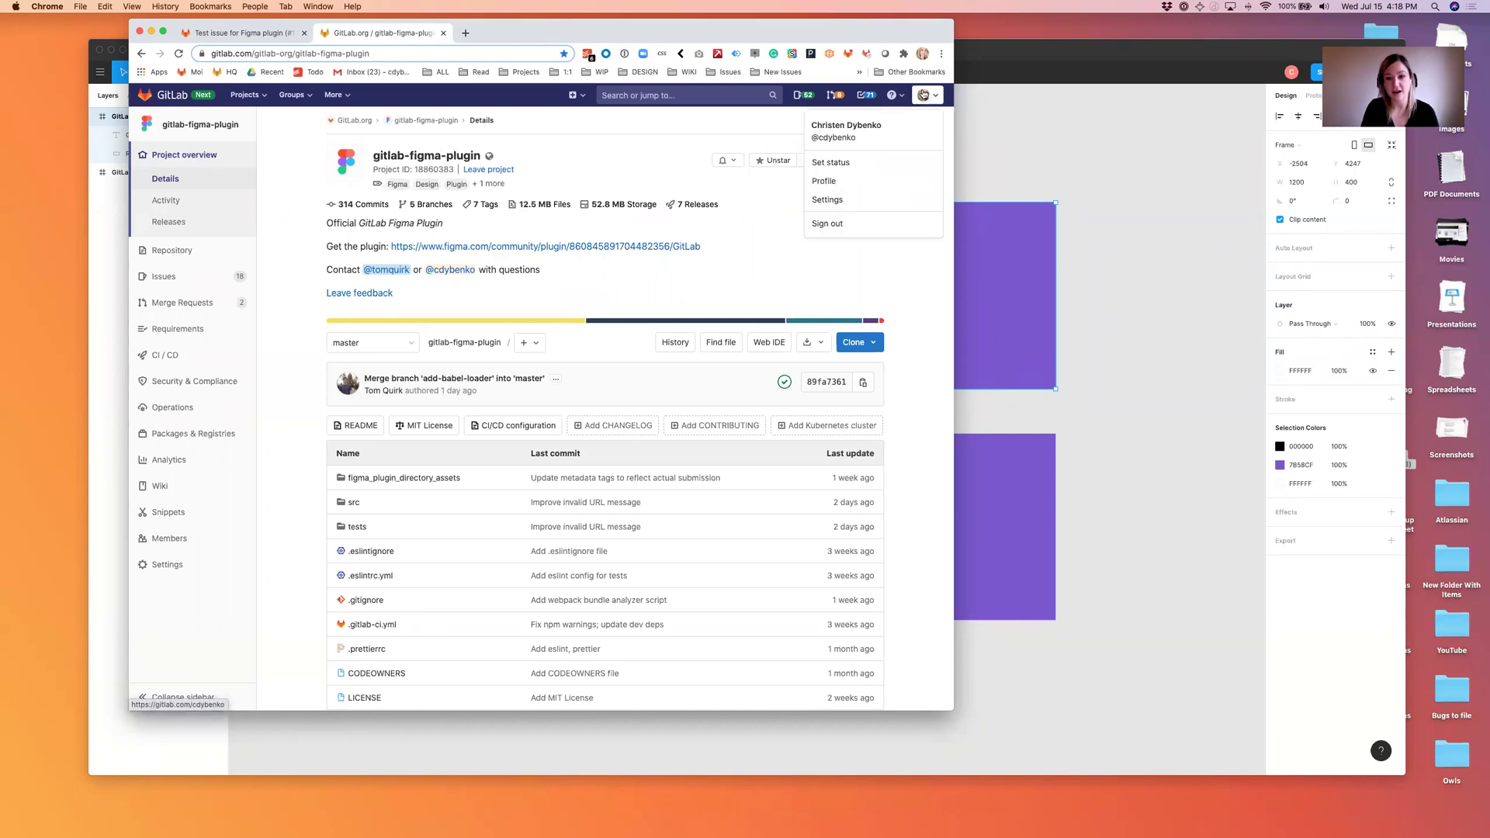
{"action": "left_click", "coordinate": [827, 200]}
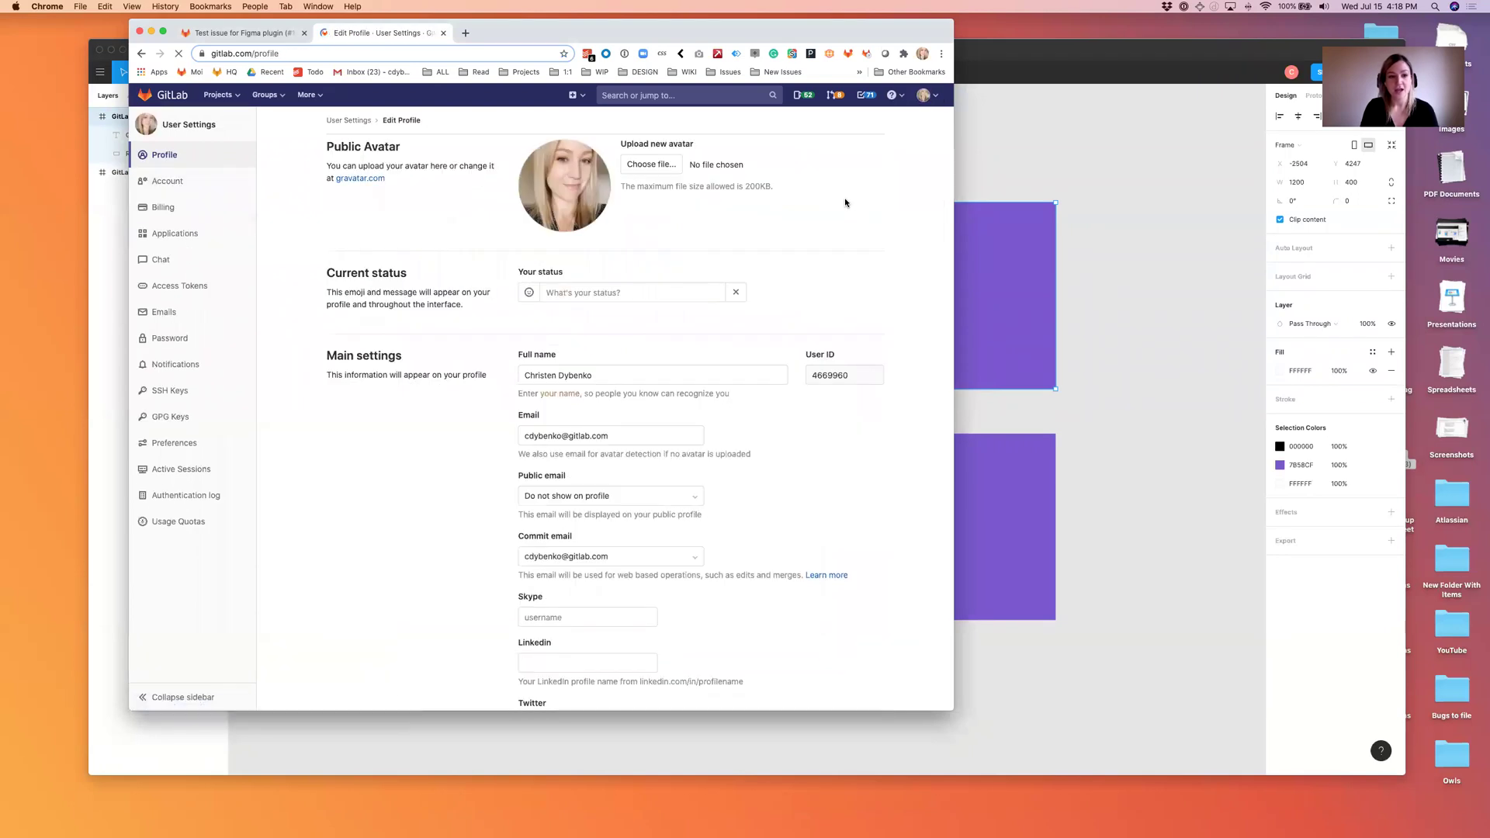
{"action": "left_click", "coordinate": [178, 287]}
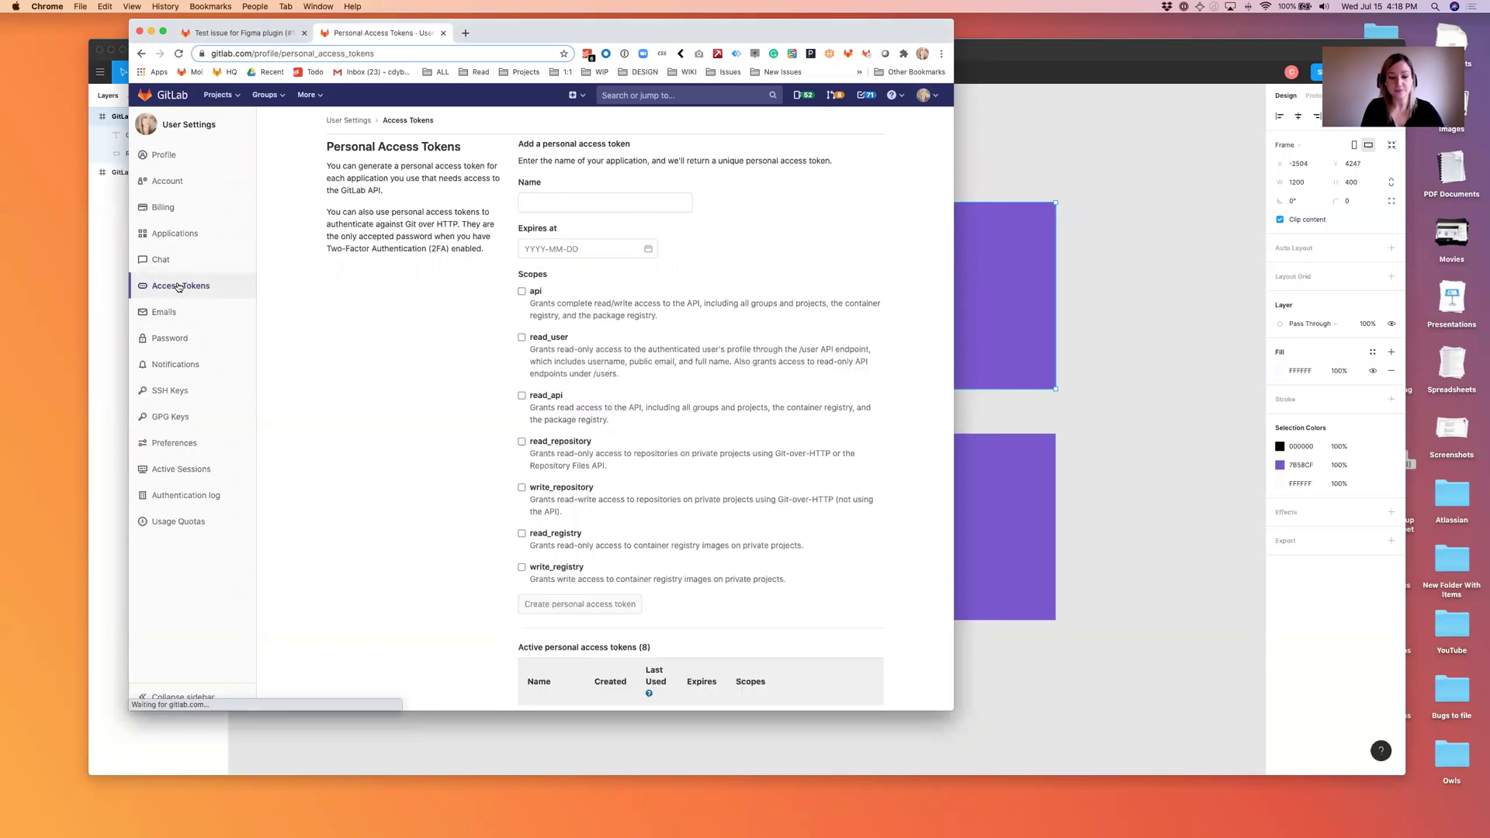
{"action": "scroll", "coordinate": [422, 380], "scroll_direction": "down", "scroll_amount": 10}
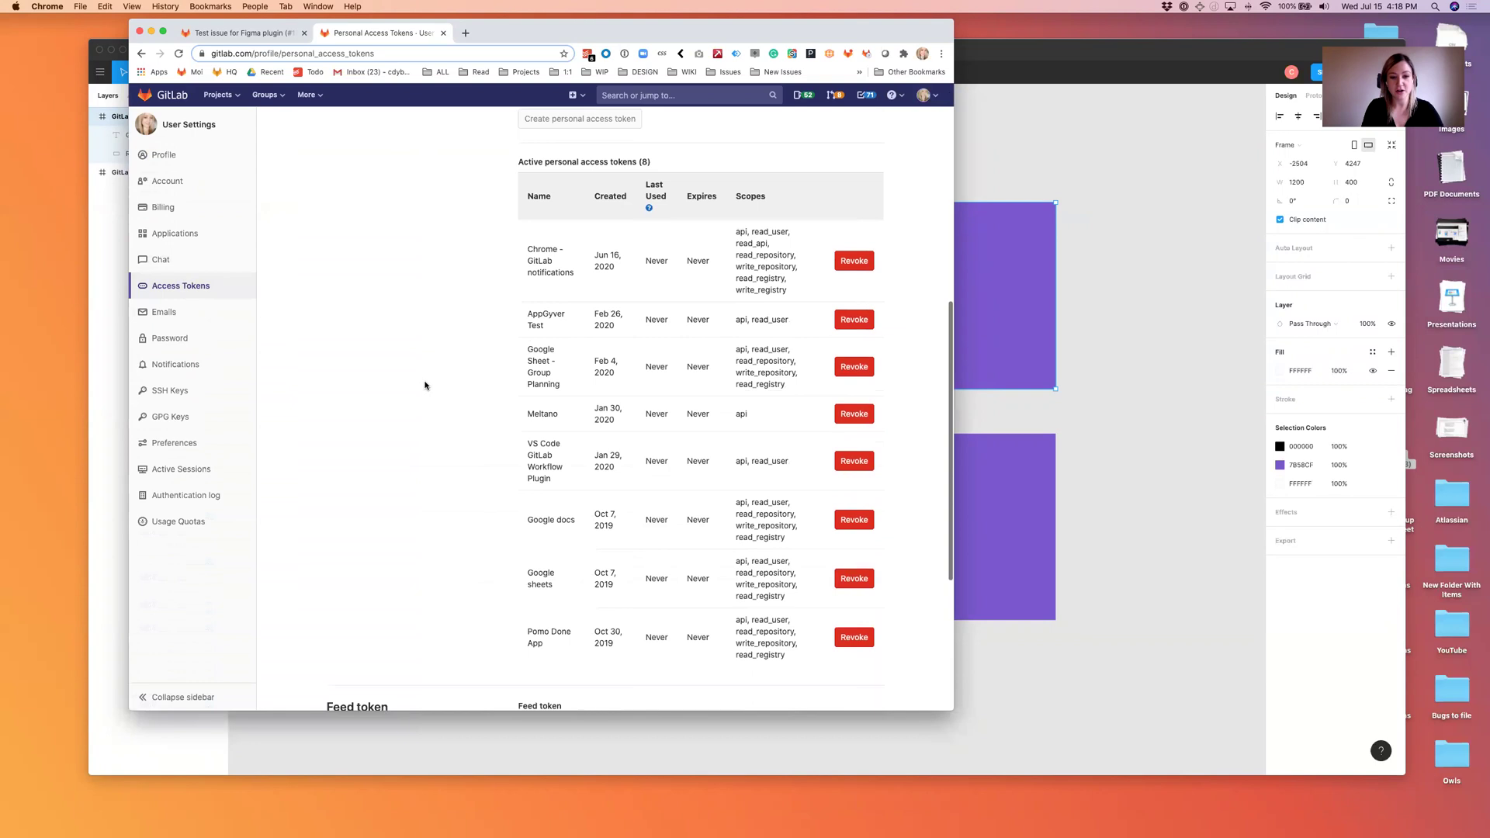
{"action": "scroll", "coordinate": [422, 380], "scroll_direction": "up", "scroll_amount": 10}
Name a new token 'Figma', tick all seven scopes, and split the tokens tab into its own window
{"action": "left_click", "coordinate": [536, 207]}
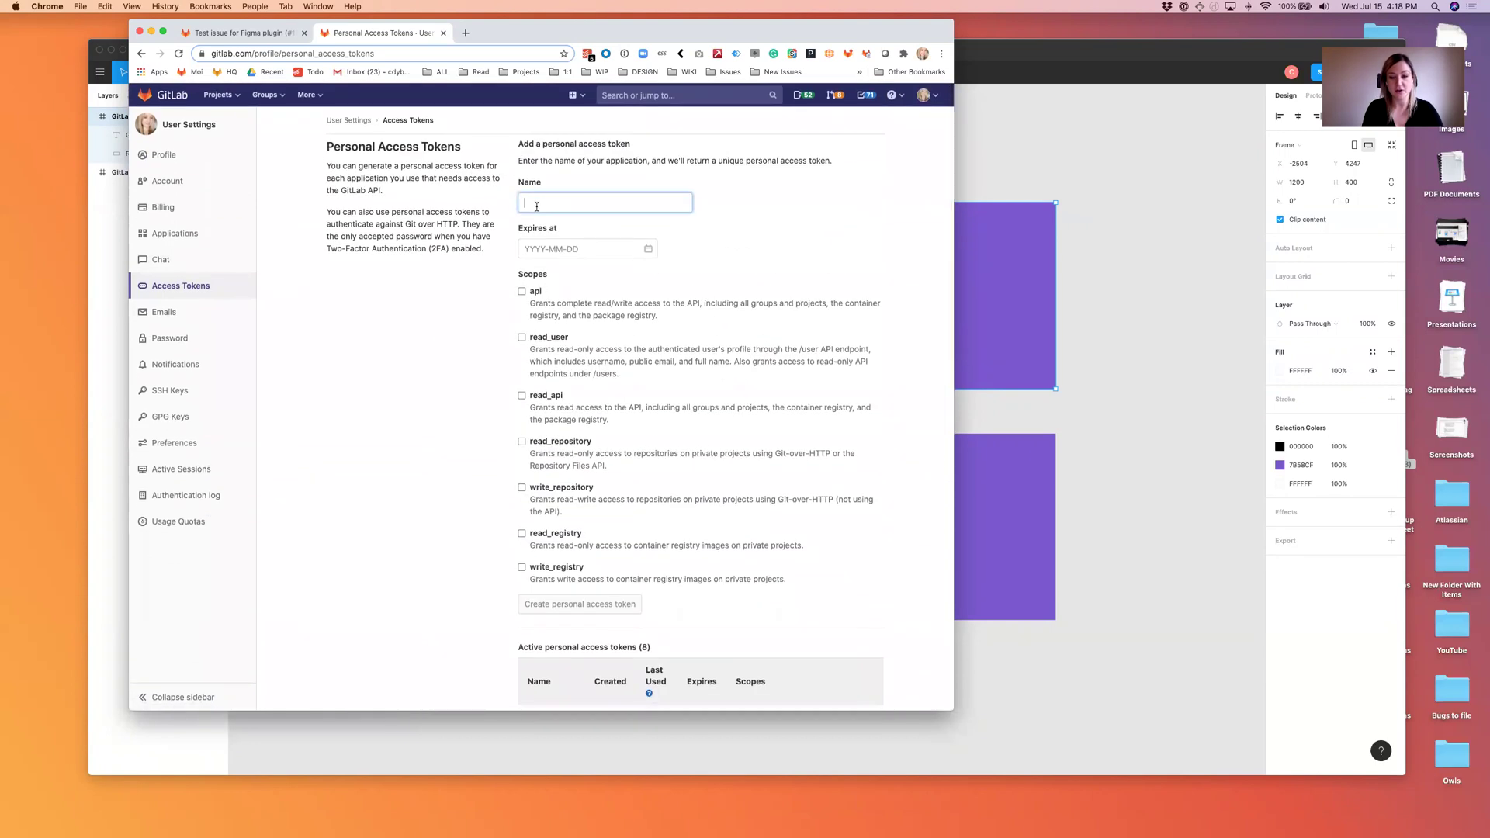
{"action": "type", "text": "Figma"}
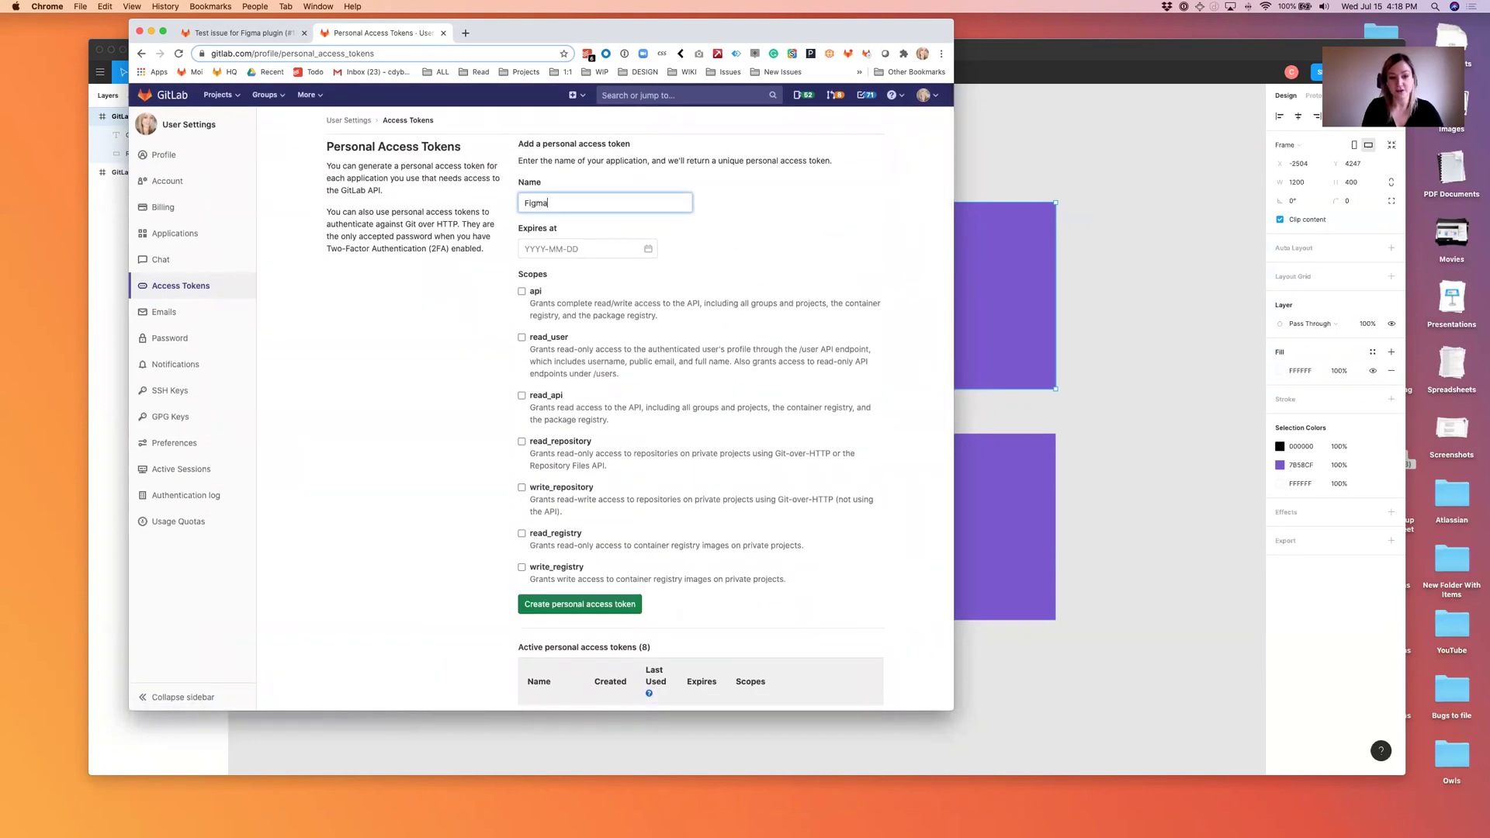
{"action": "scroll", "coordinate": [504, 271], "scroll_direction": "down", "scroll_amount": 1}
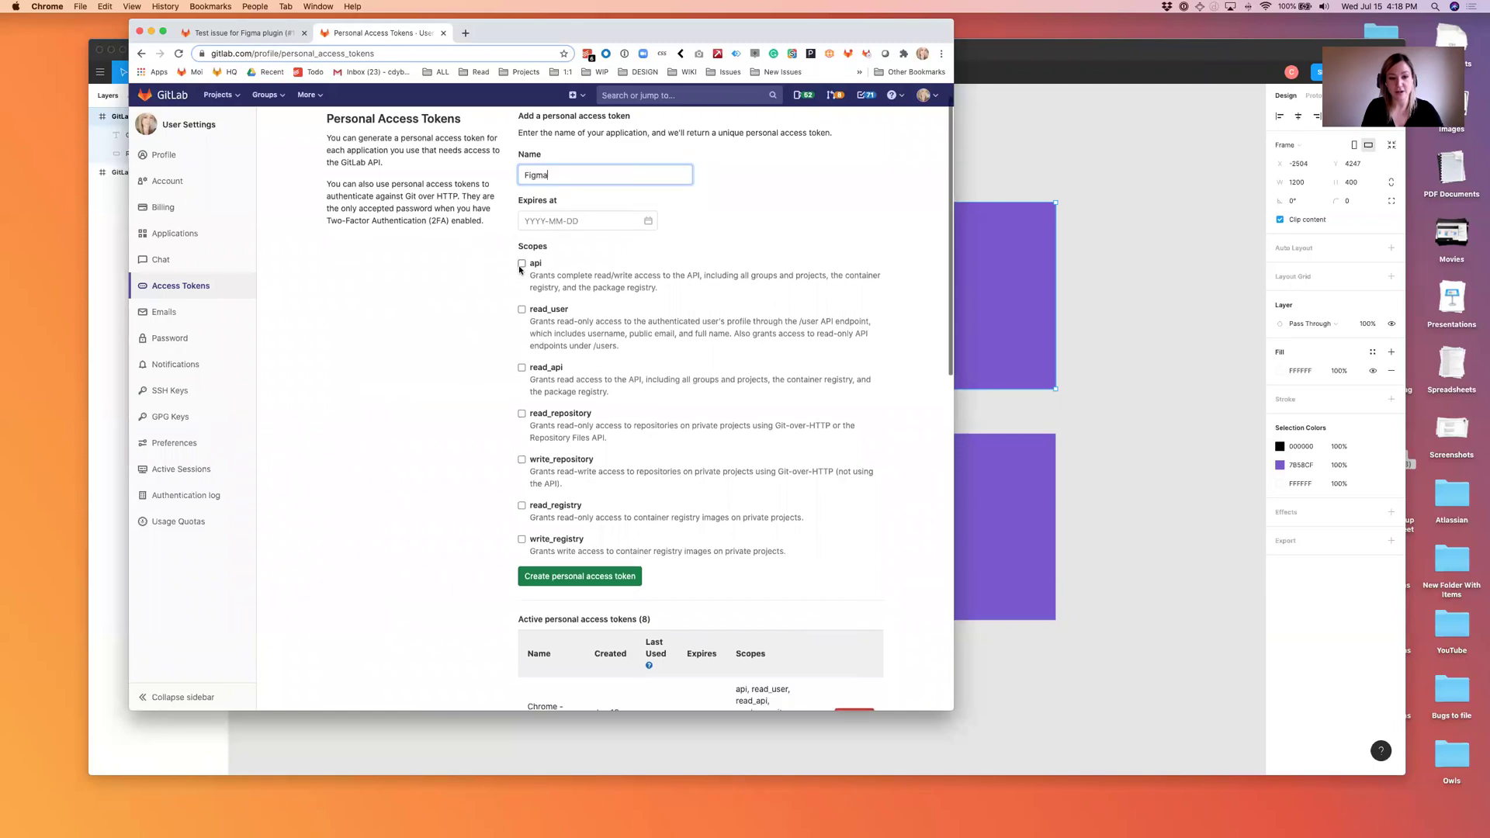
{"action": "left_click", "coordinate": [522, 263]}
{"action": "left_click", "coordinate": [521, 310]}
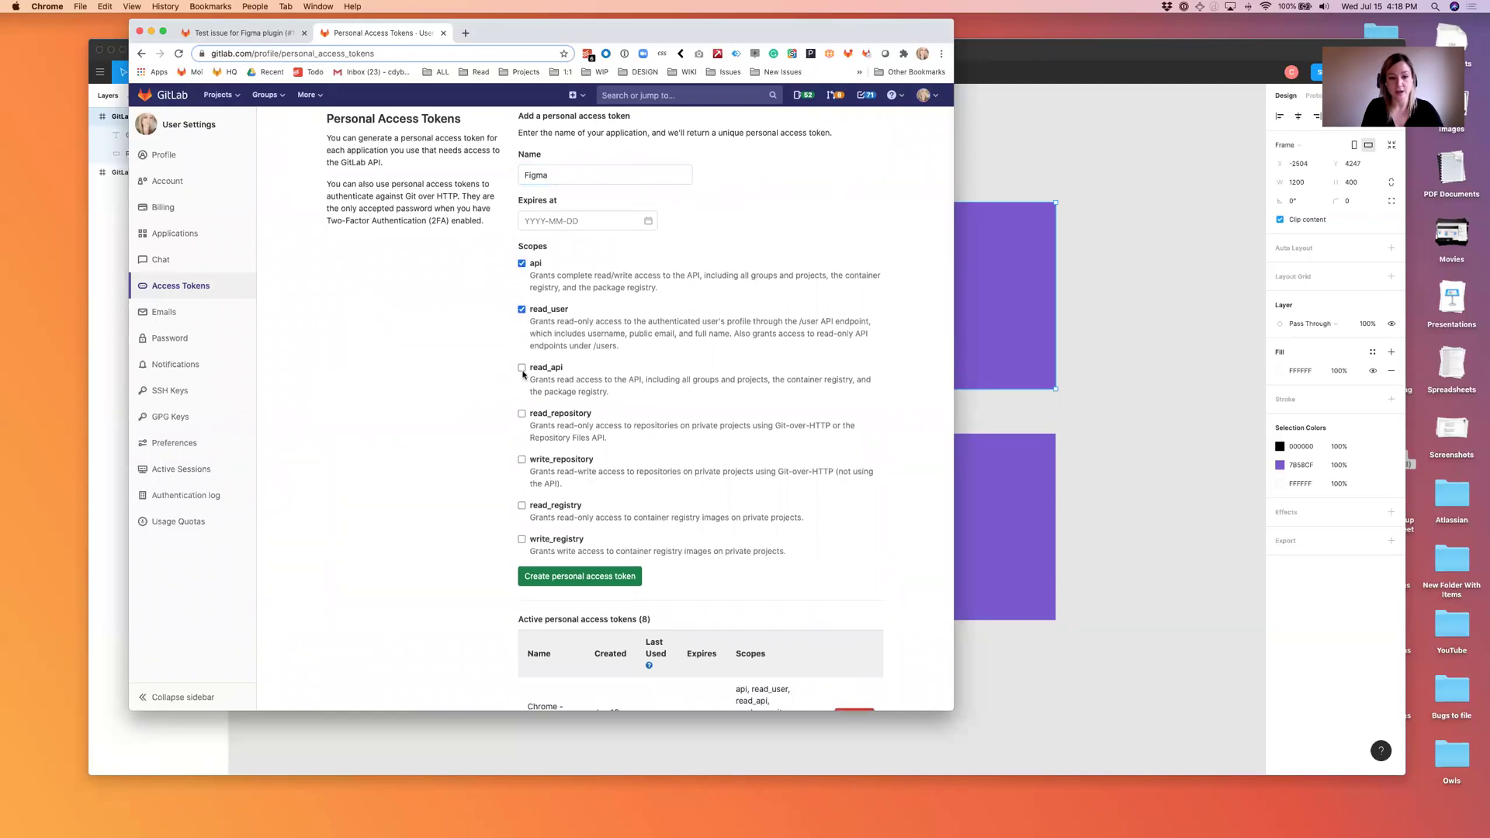
{"action": "left_click", "coordinate": [521, 367]}
{"action": "left_click", "coordinate": [521, 460]}
{"action": "left_click", "coordinate": [521, 414]}
{"action": "left_click", "coordinate": [521, 506]}
{"action": "left_click", "coordinate": [521, 540]}
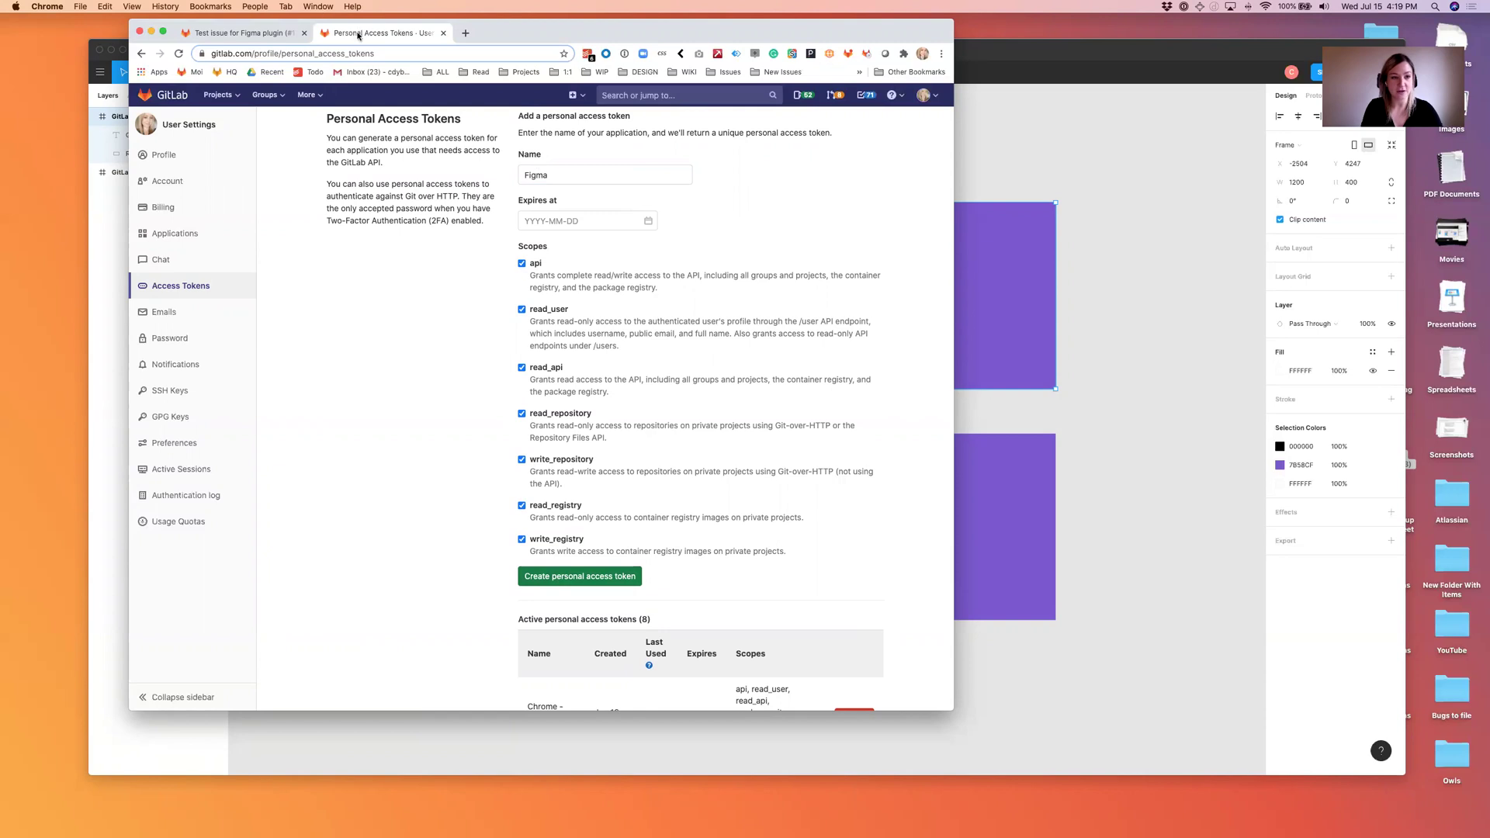
{"action": "left_click_drag", "start_coordinate": [359, 36], "coordinate": [78, 776]}
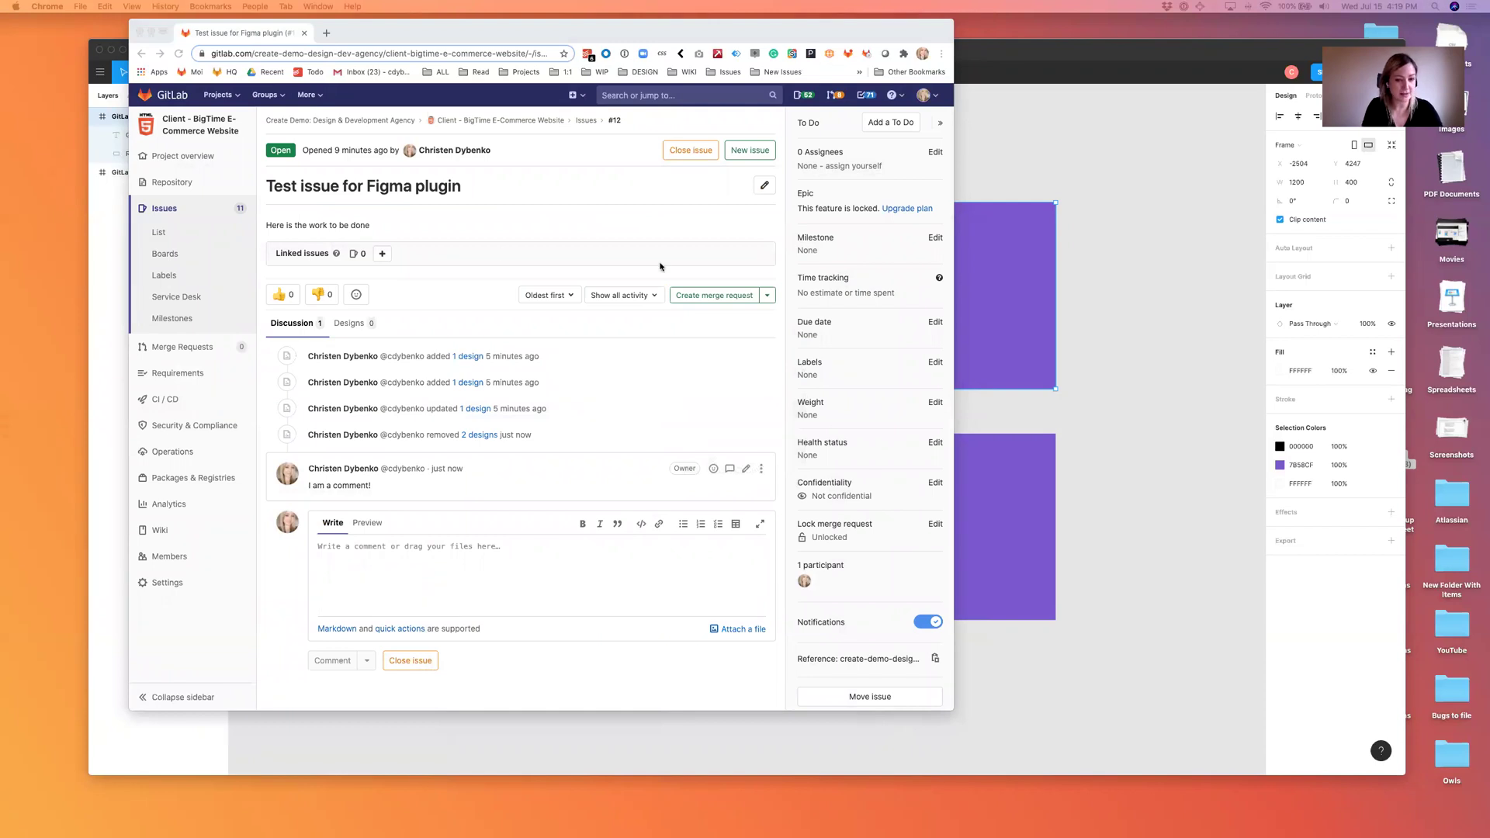
Paste the new access token into the Figma GitLab plugin and save it
{"action": "left_click", "coordinate": [1054, 156]}
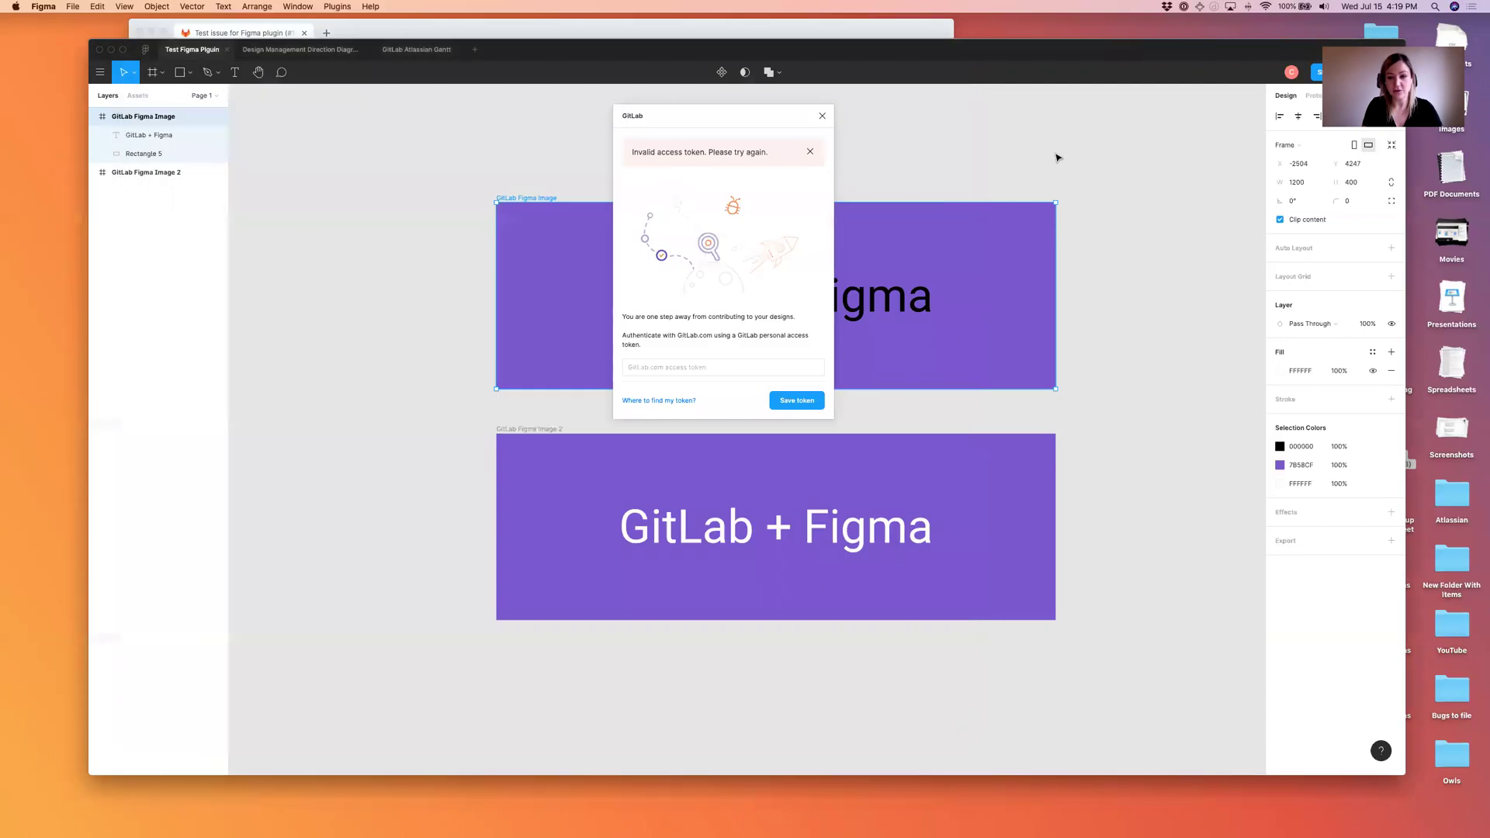
{"action": "left_click", "coordinate": [638, 366]}
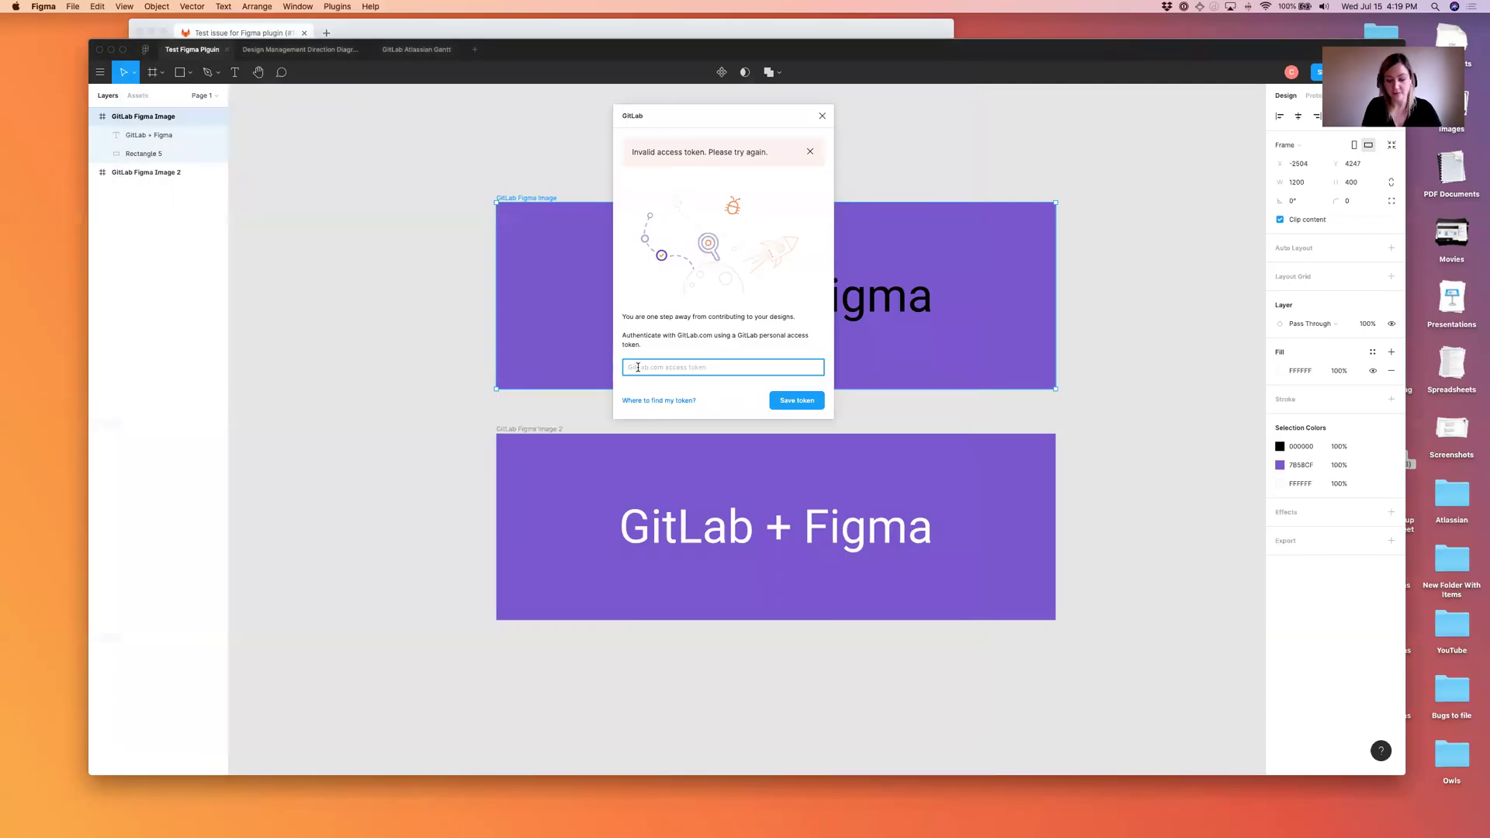
{"action": "key", "text": "super+v"}
{"action": "left_click", "coordinate": [791, 398]}
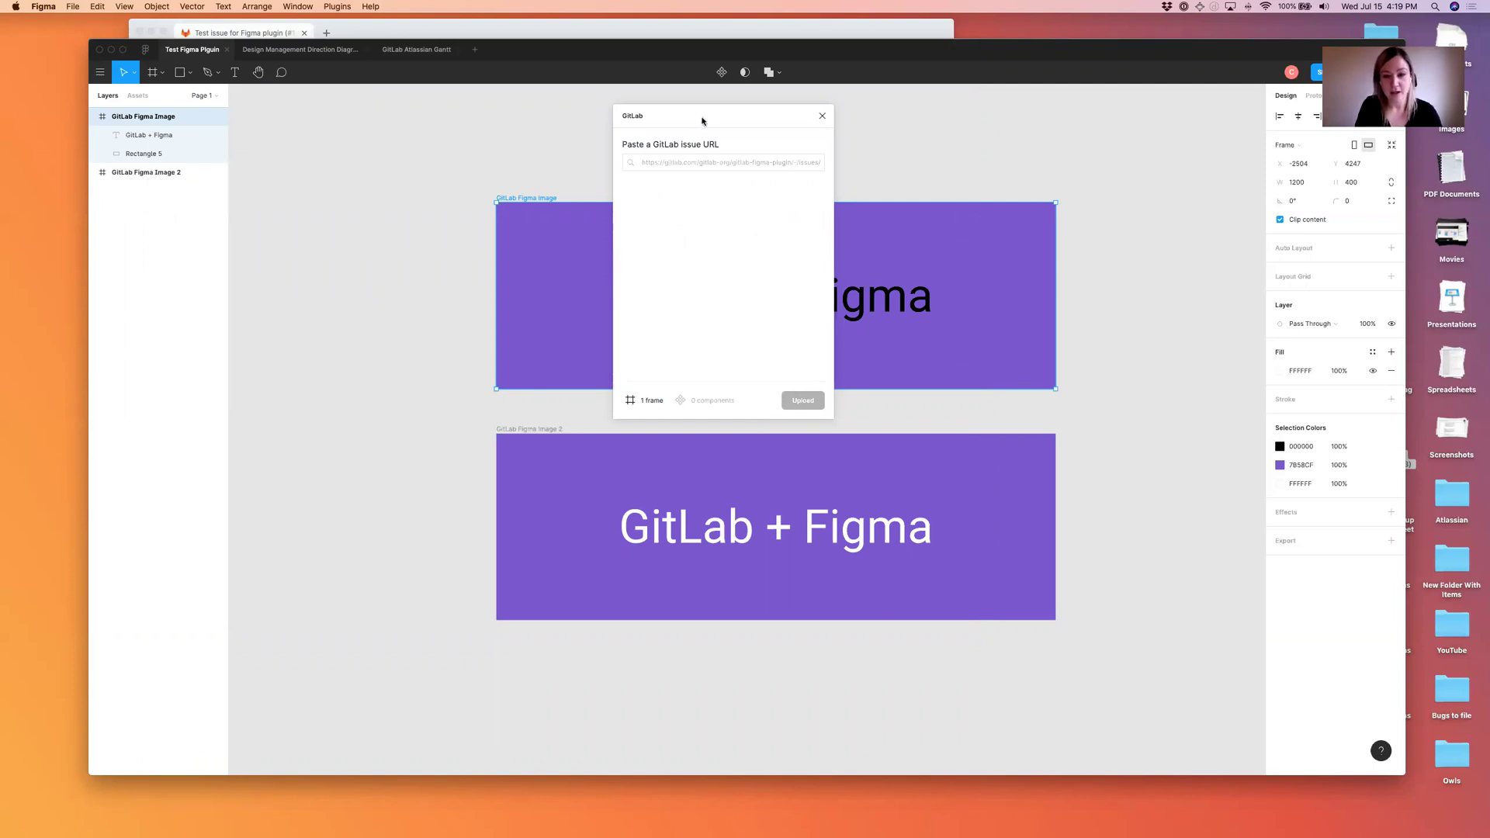
Move the GitLab plugin panel off the frames to the right side of the canvas
{"action": "left_click_drag", "start_coordinate": [703, 120], "coordinate": [1068, 168]}
{"action": "left_click", "coordinate": [912, 184]}
{"action": "left_click", "coordinate": [877, 165]}
{"action": "left_click", "coordinate": [908, 167]}
{"action": "left_click", "coordinate": [930, 184]}
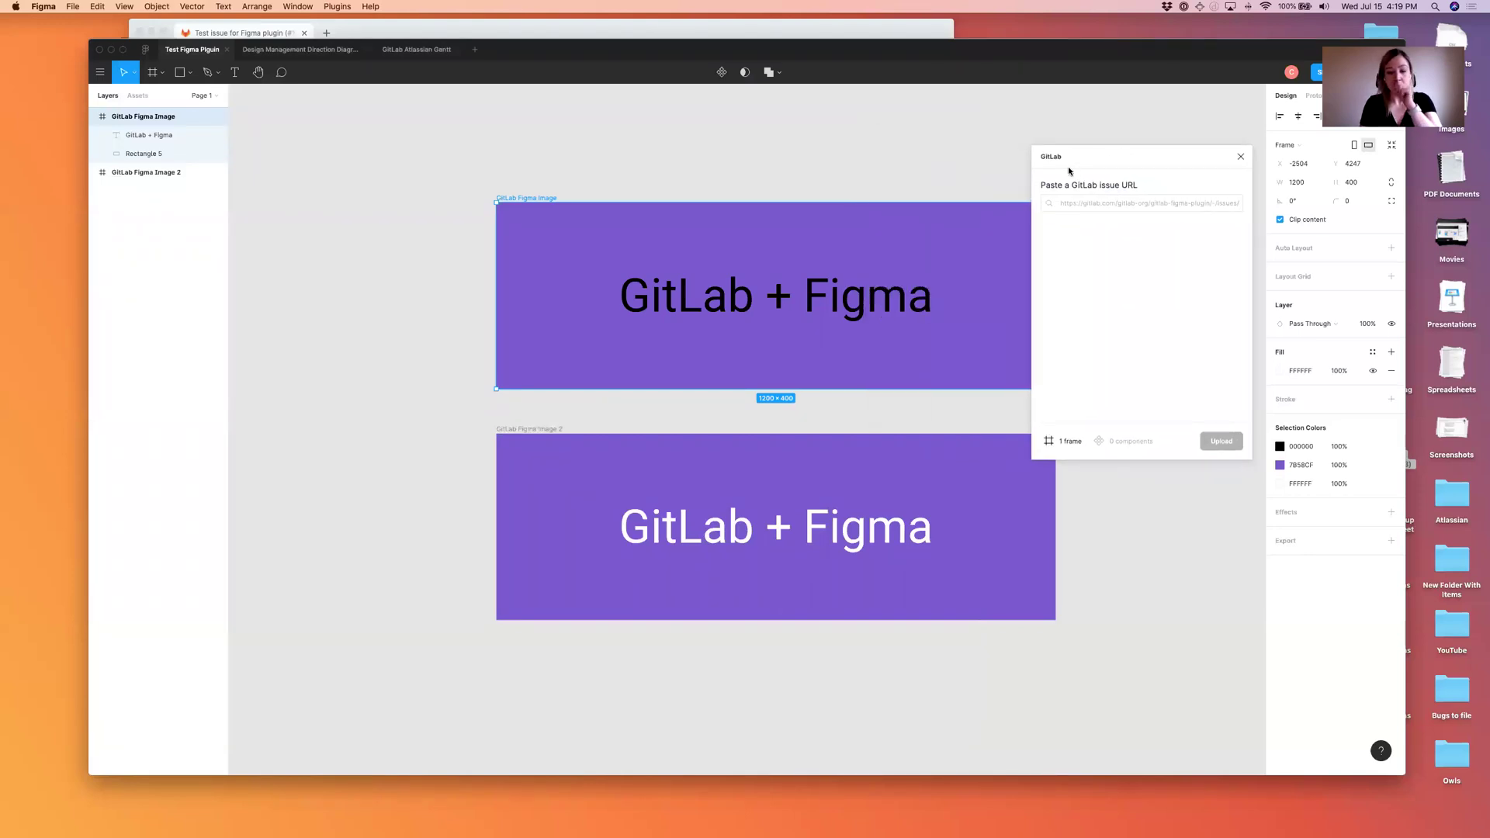
Deselect the frame on the canvas and bring the GitLab issue in Chrome back to front
{"action": "scroll", "coordinate": [651, 153], "scroll_direction": "right", "scroll_amount": 2}
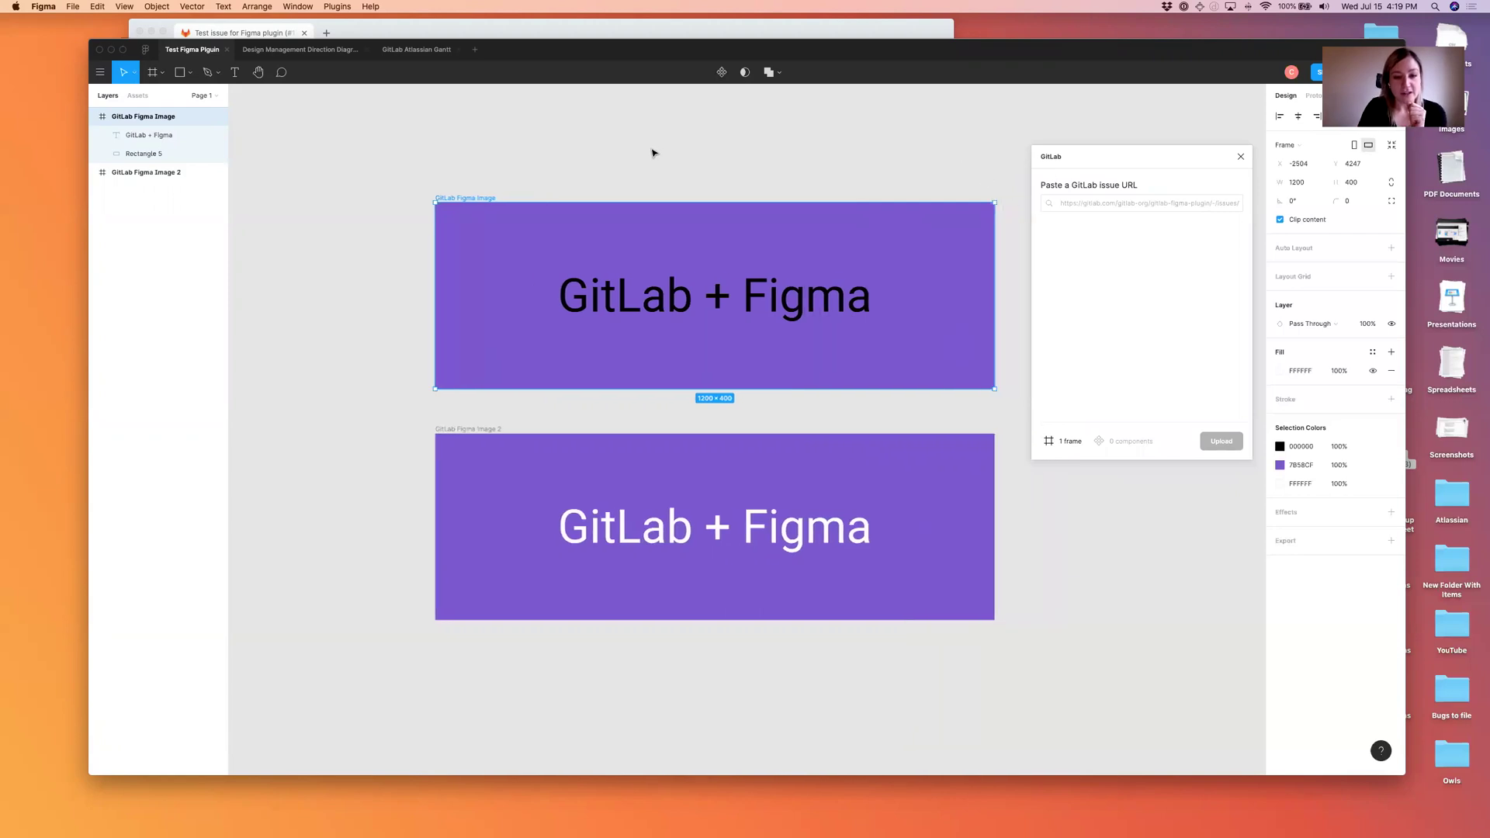
{"action": "scroll", "coordinate": [652, 153], "scroll_direction": "right", "scroll_amount": 1}
{"action": "left_click", "coordinate": [574, 172]}
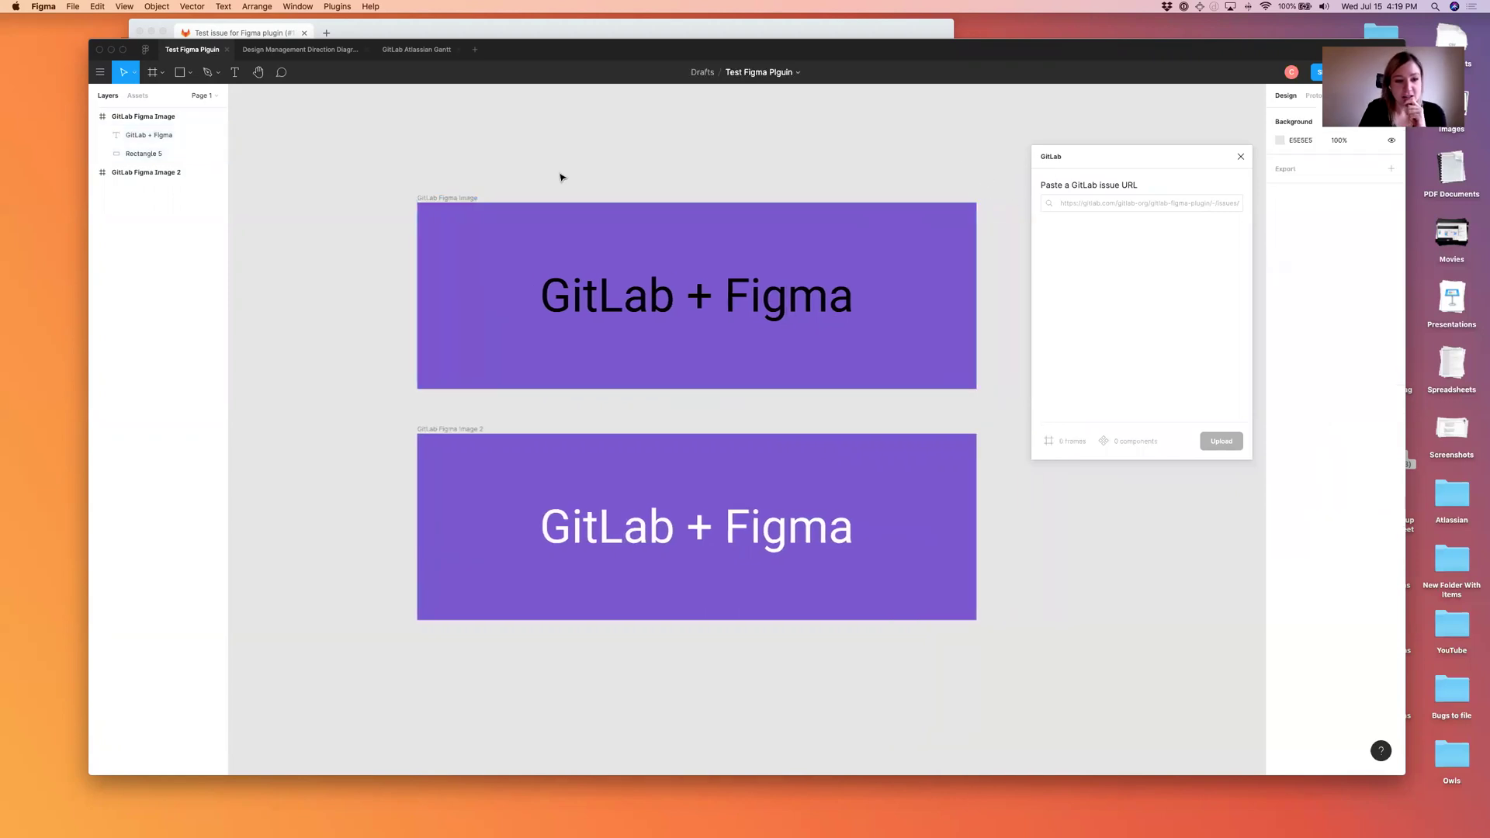
{"action": "left_click", "coordinate": [384, 32]}
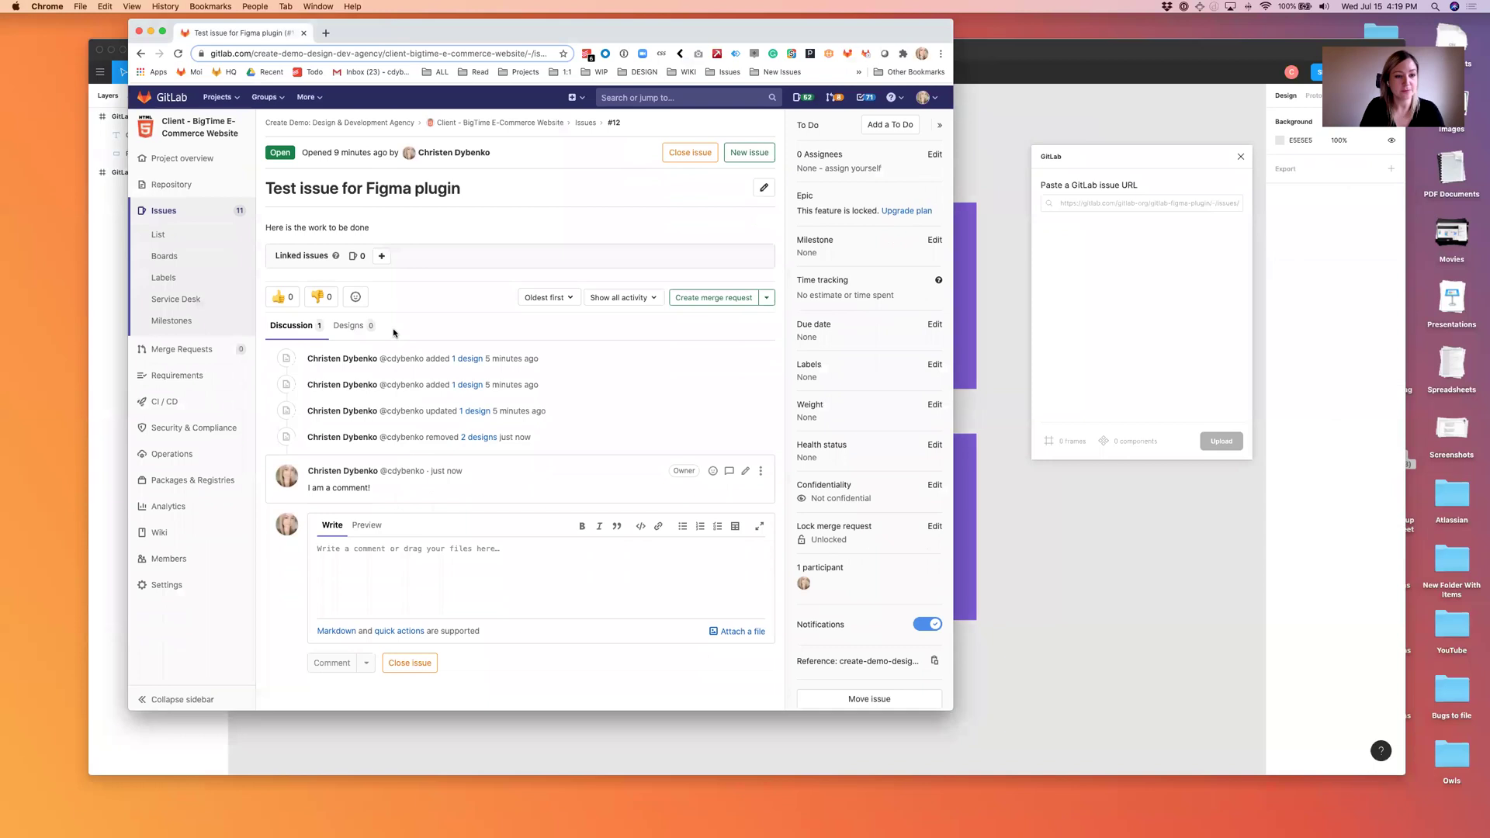
Collapse both issue sidebars, reload, and show the issue's empty Designs tab
{"action": "left_click", "coordinate": [941, 124]}
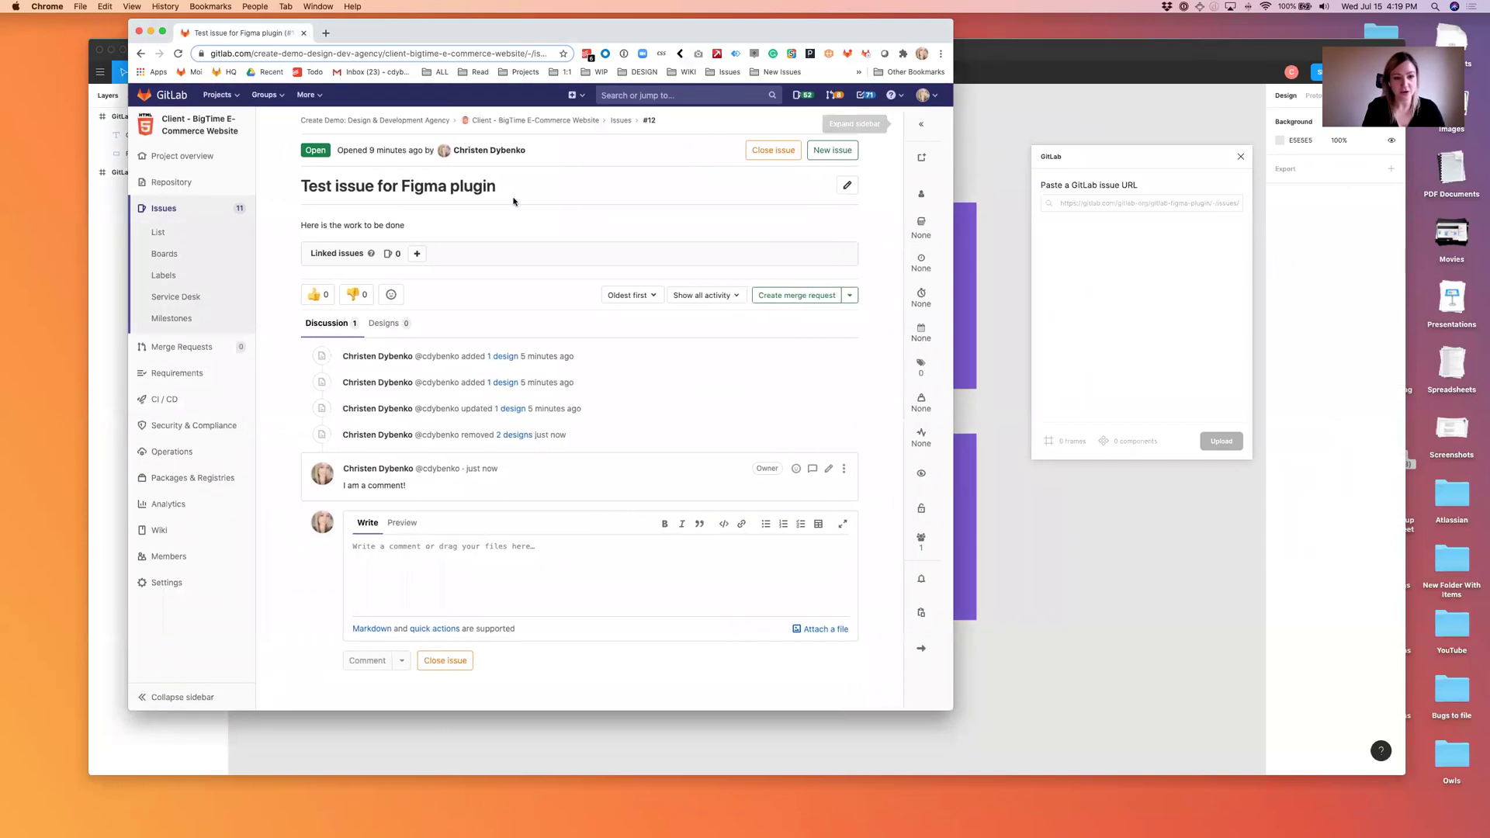
{"action": "left_click", "coordinate": [182, 698]}
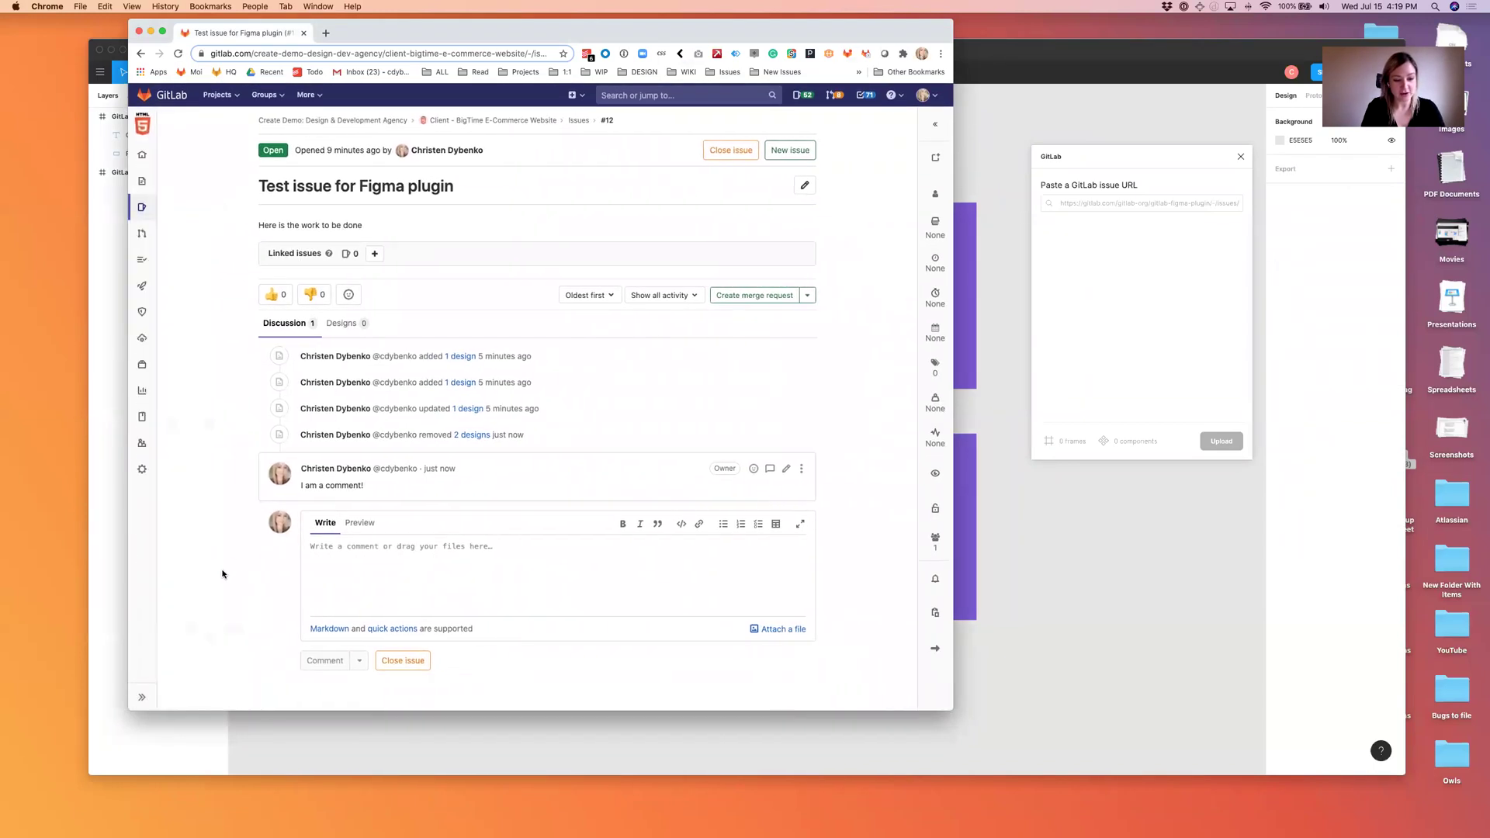
{"action": "key", "text": "super+r"}
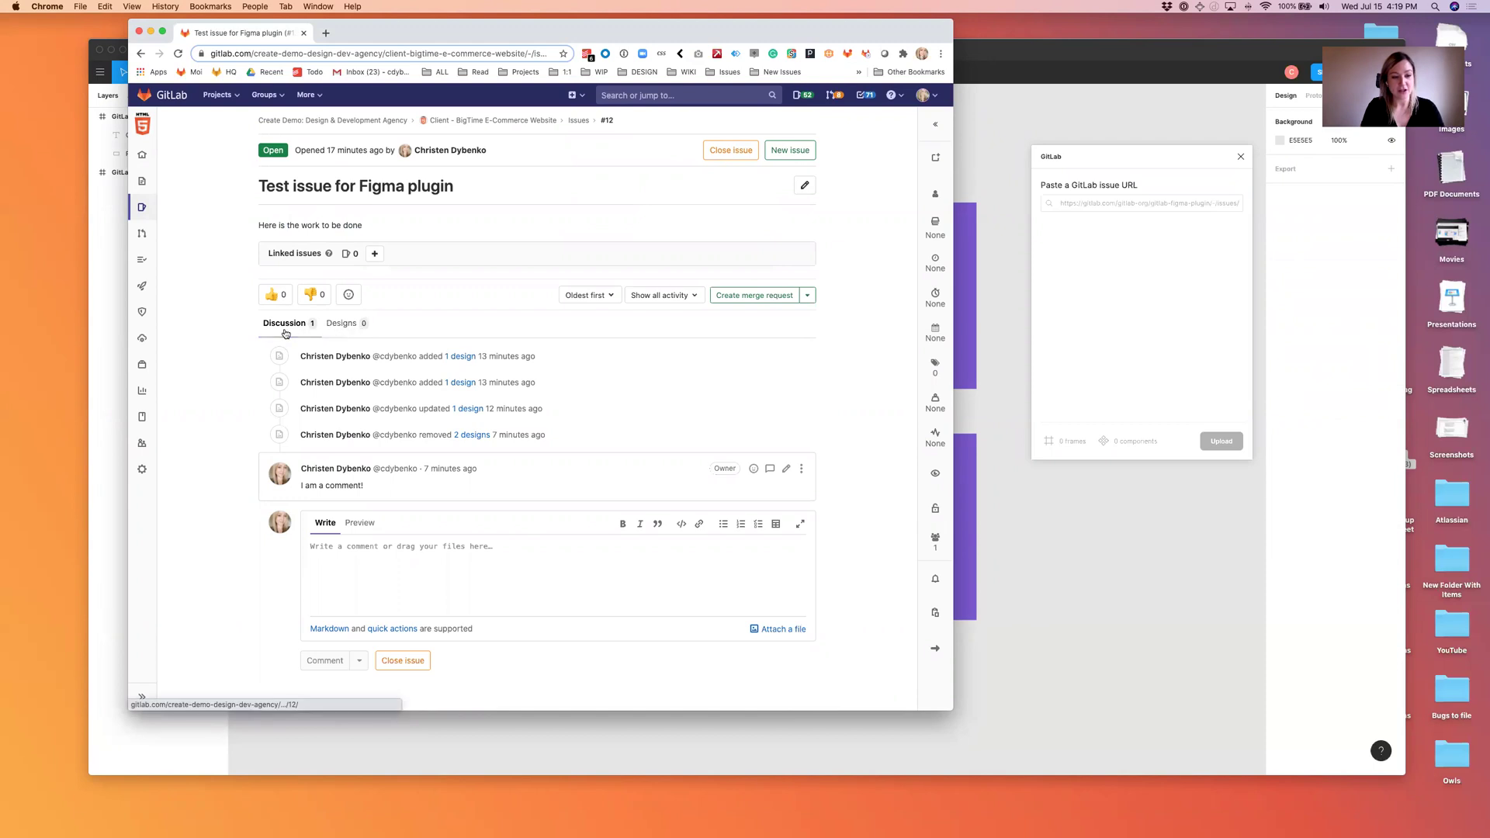
{"action": "left_click", "coordinate": [328, 330]}
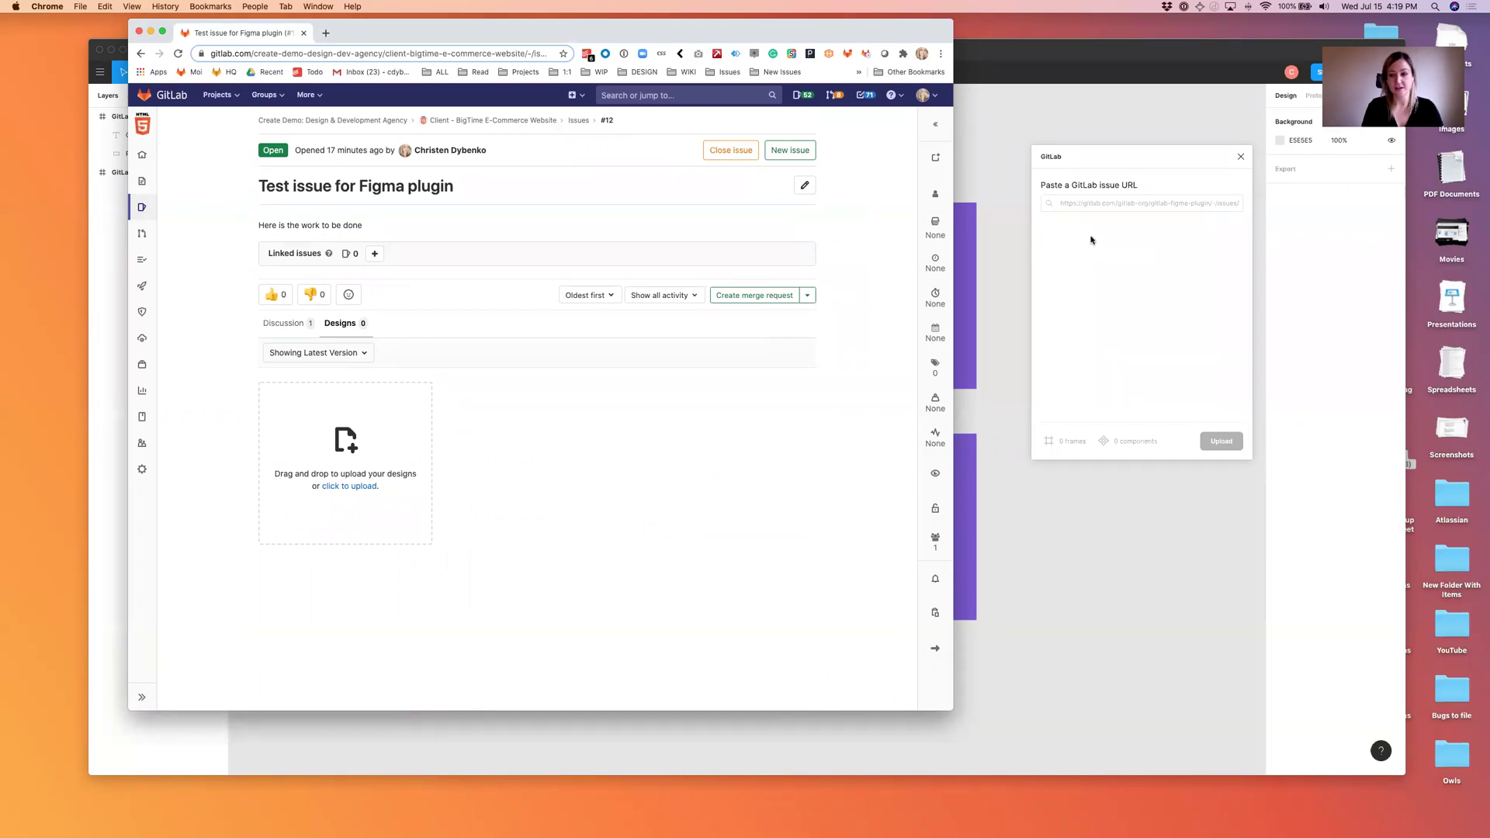
Copy the issue's designs page URL from the address bar and return to Figma
{"action": "left_click", "coordinate": [409, 54]}
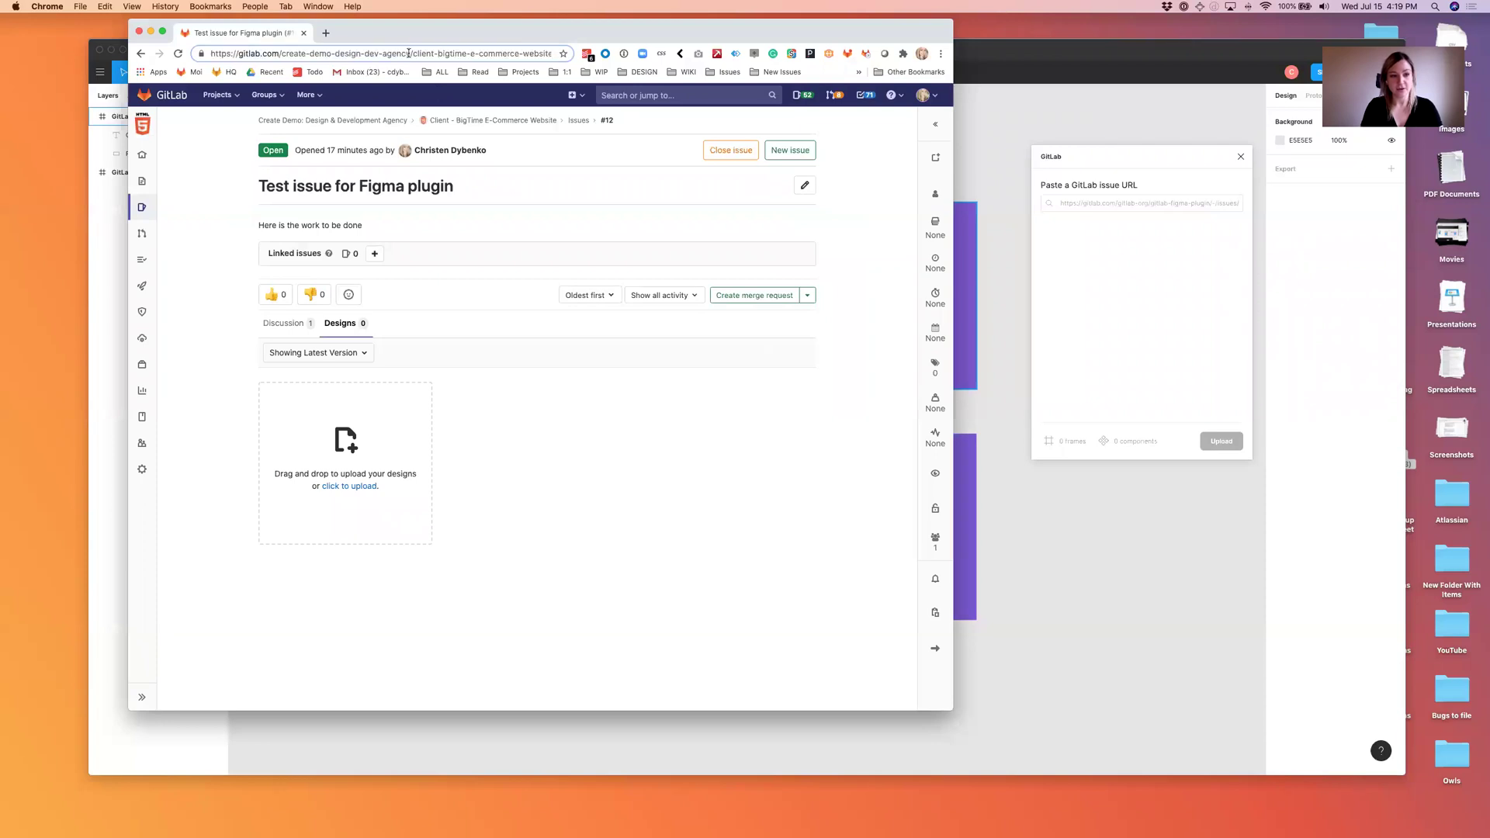
{"action": "key", "text": "super+a"}
{"action": "key", "text": "super+c"}
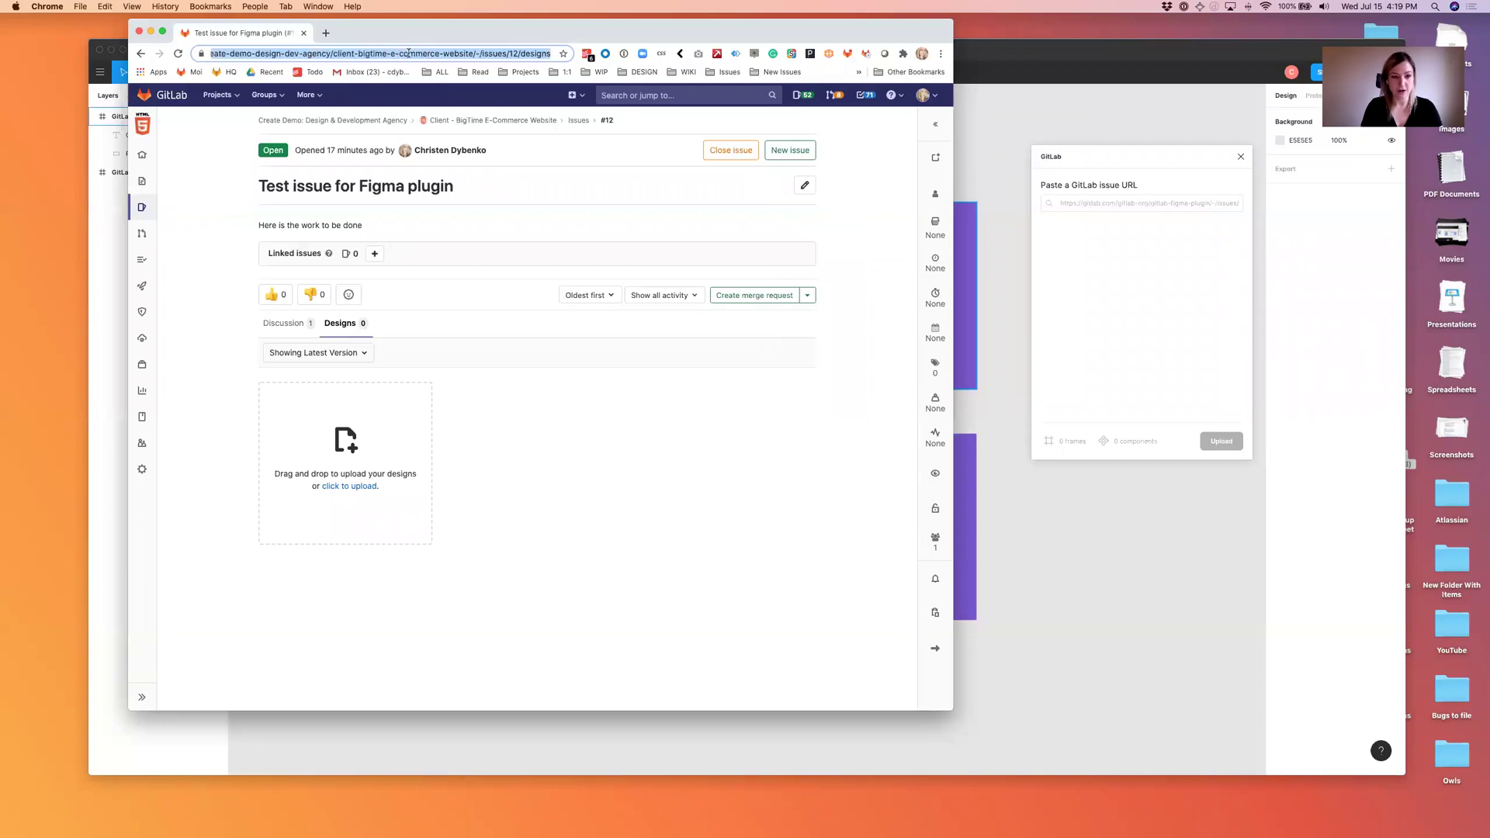
{"action": "left_click", "coordinate": [1054, 228]}
Paste the GitLab issue URL into the plugin's issue field
{"action": "left_click", "coordinate": [1092, 206]}
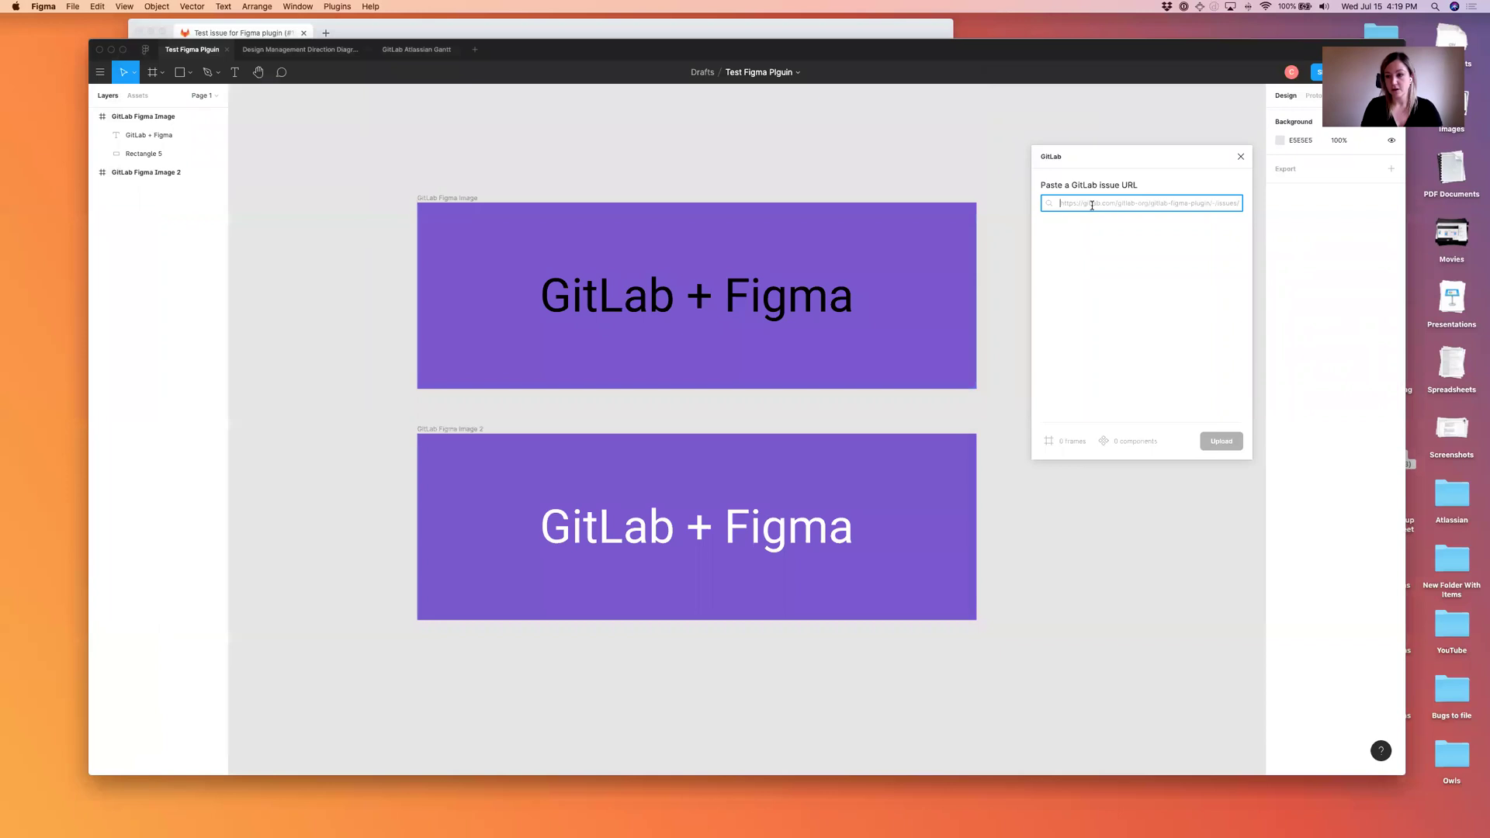
{"action": "key", "text": "super+v"}
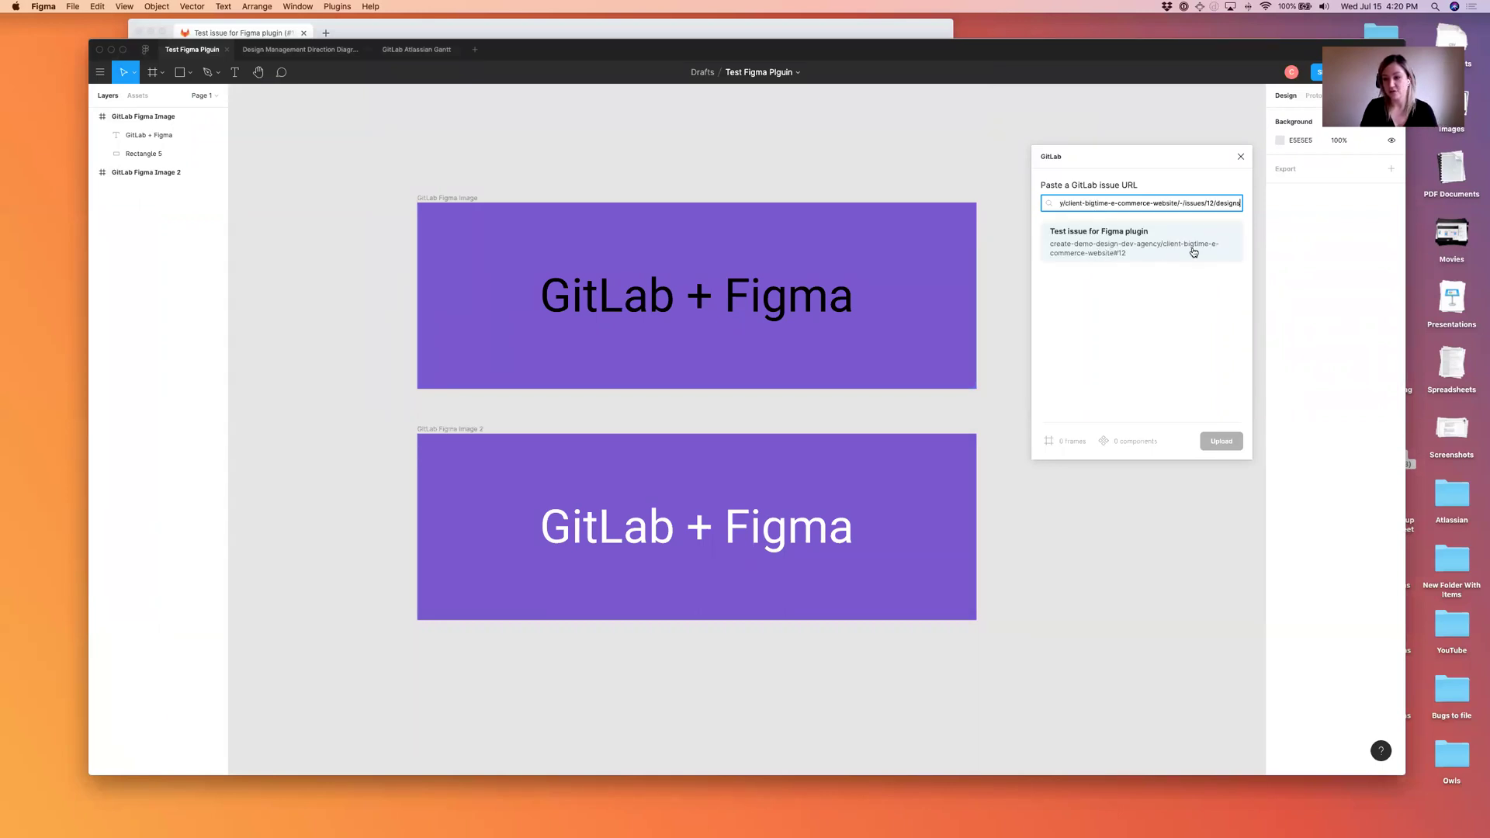
{"action": "left_click", "coordinate": [1140, 340]}
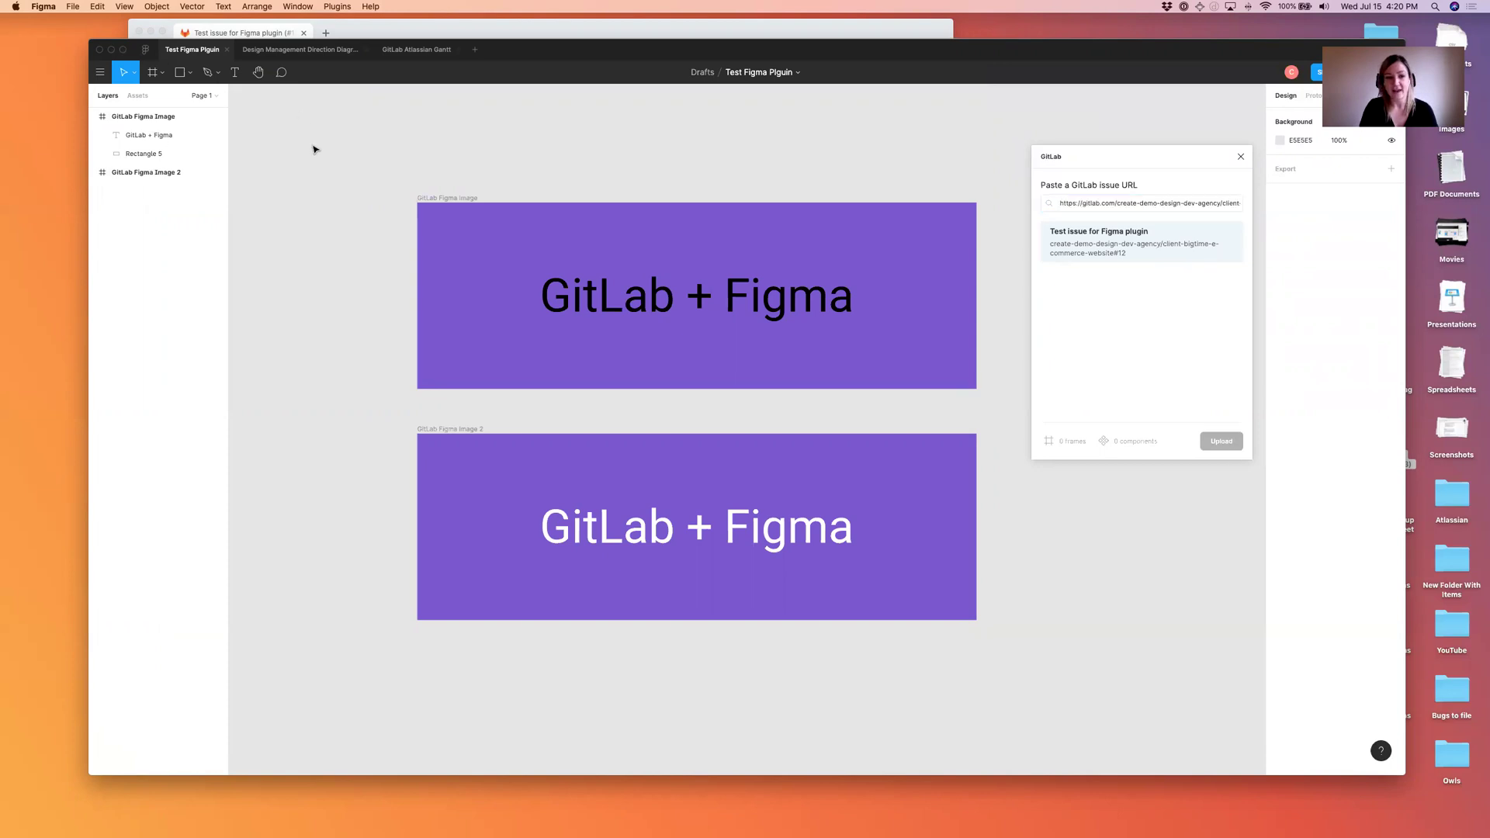
Upload the GitLab Figma Image frame to the issue, then bring Chrome forward
{"action": "left_click", "coordinate": [435, 199]}
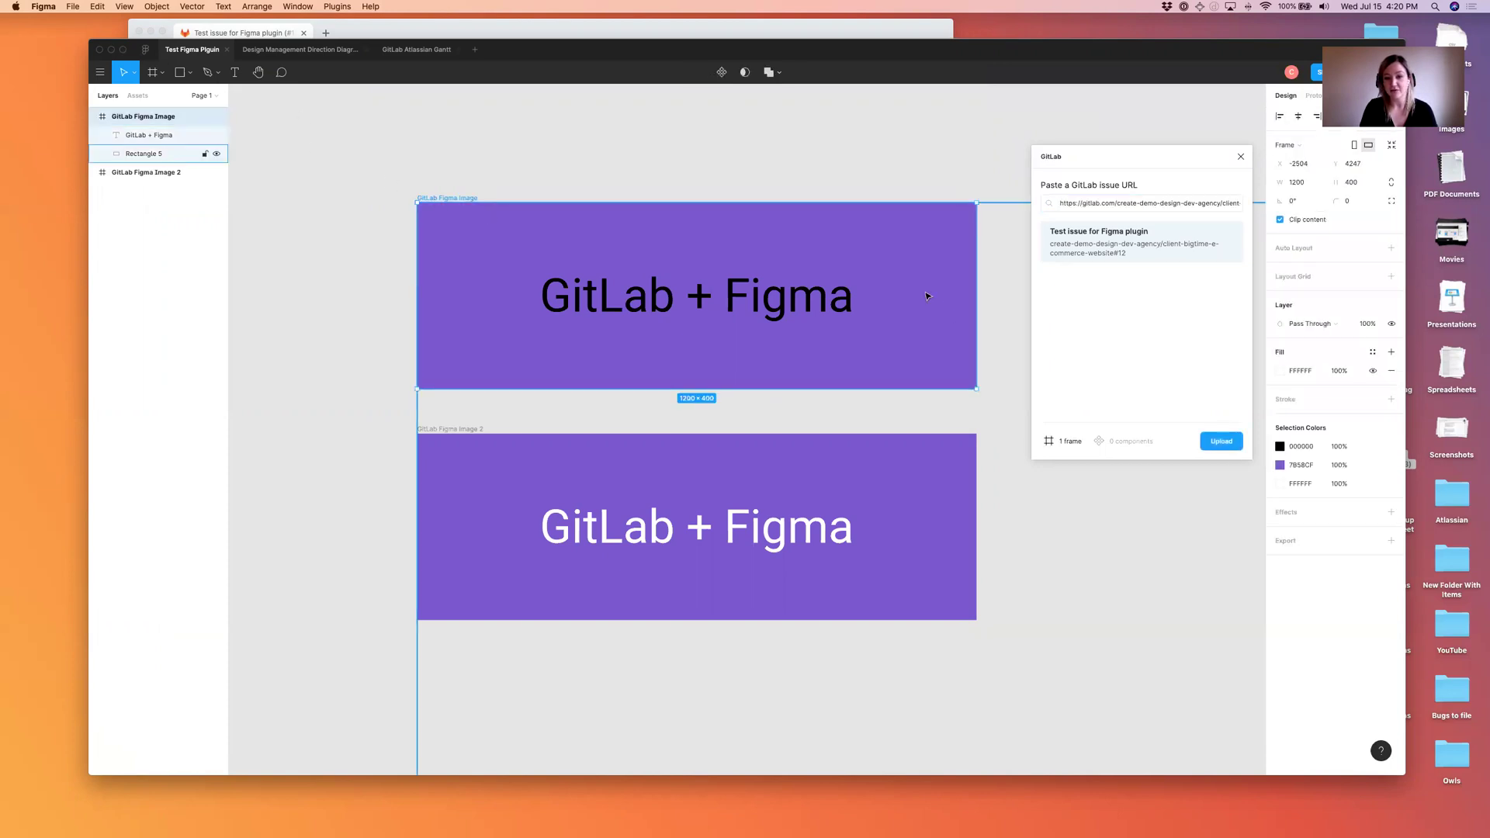
{"action": "left_click", "coordinate": [1215, 440]}
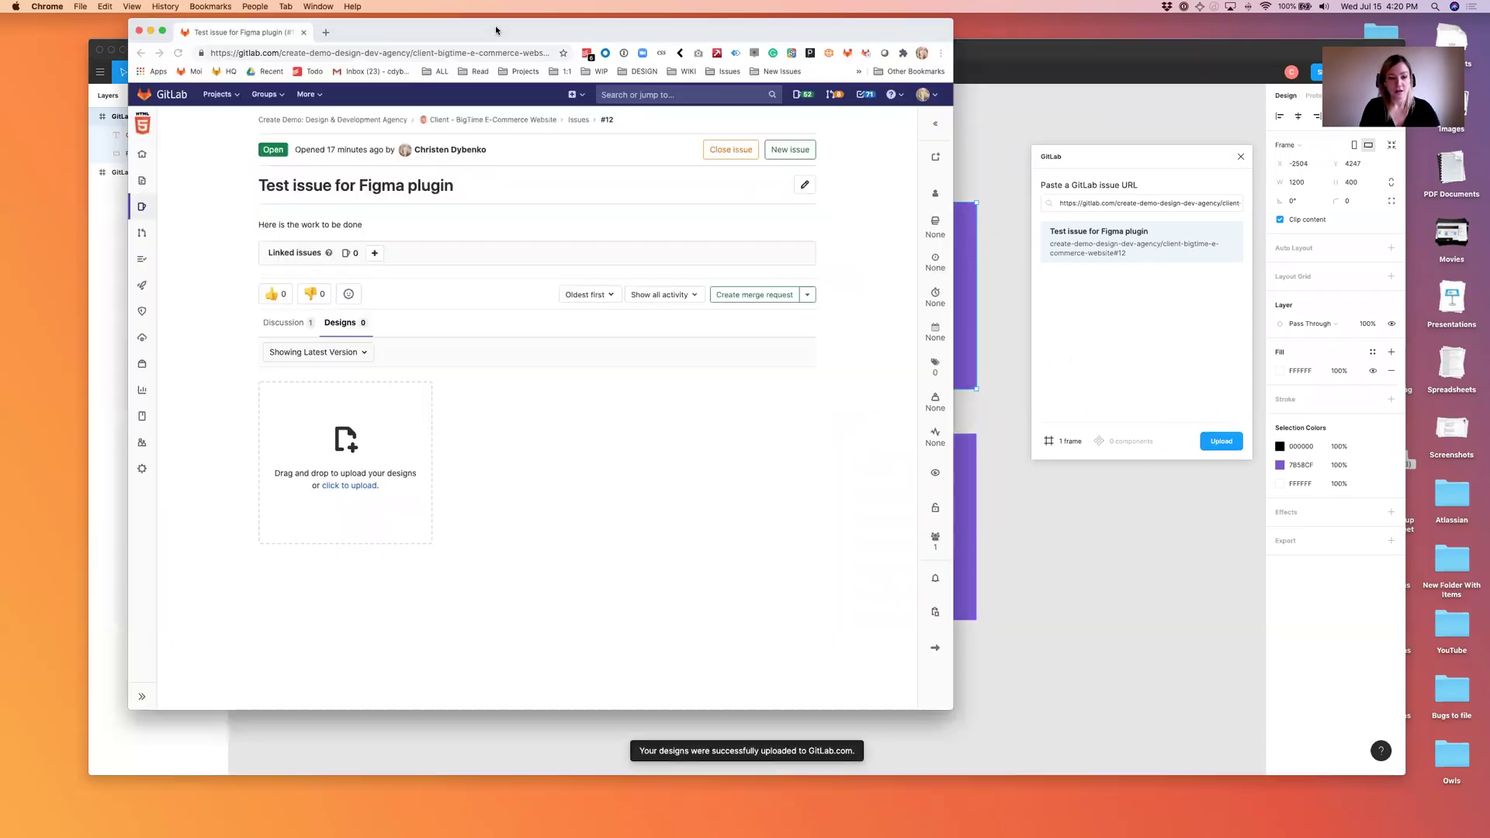
{"action": "left_click", "coordinate": [496, 31]}
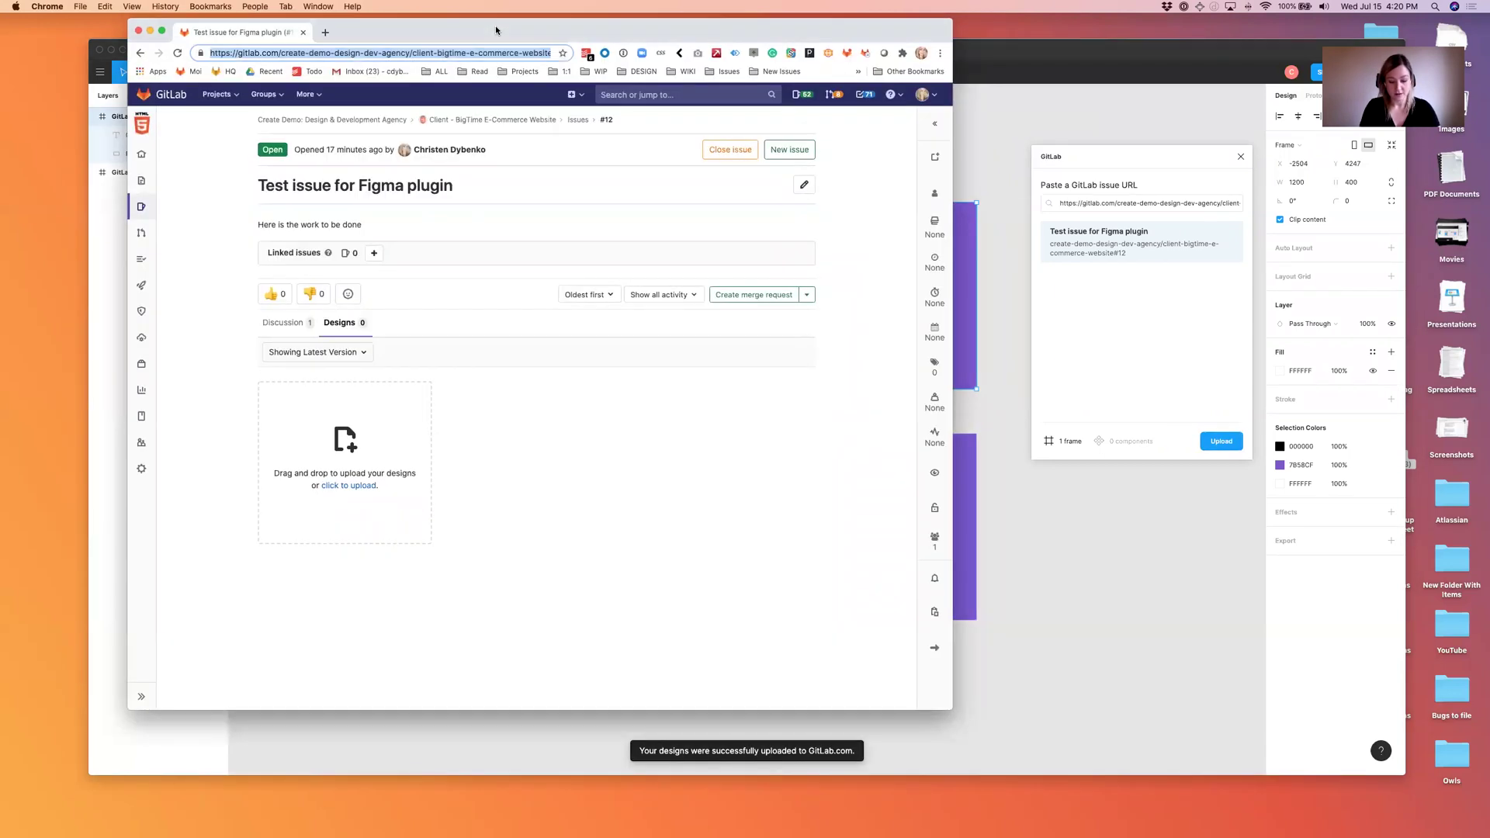
Pin a 'Test comment' discussion on the GitLab_Figma_Image.png design, then close the design viewer
{"action": "key", "text": "super+r"}
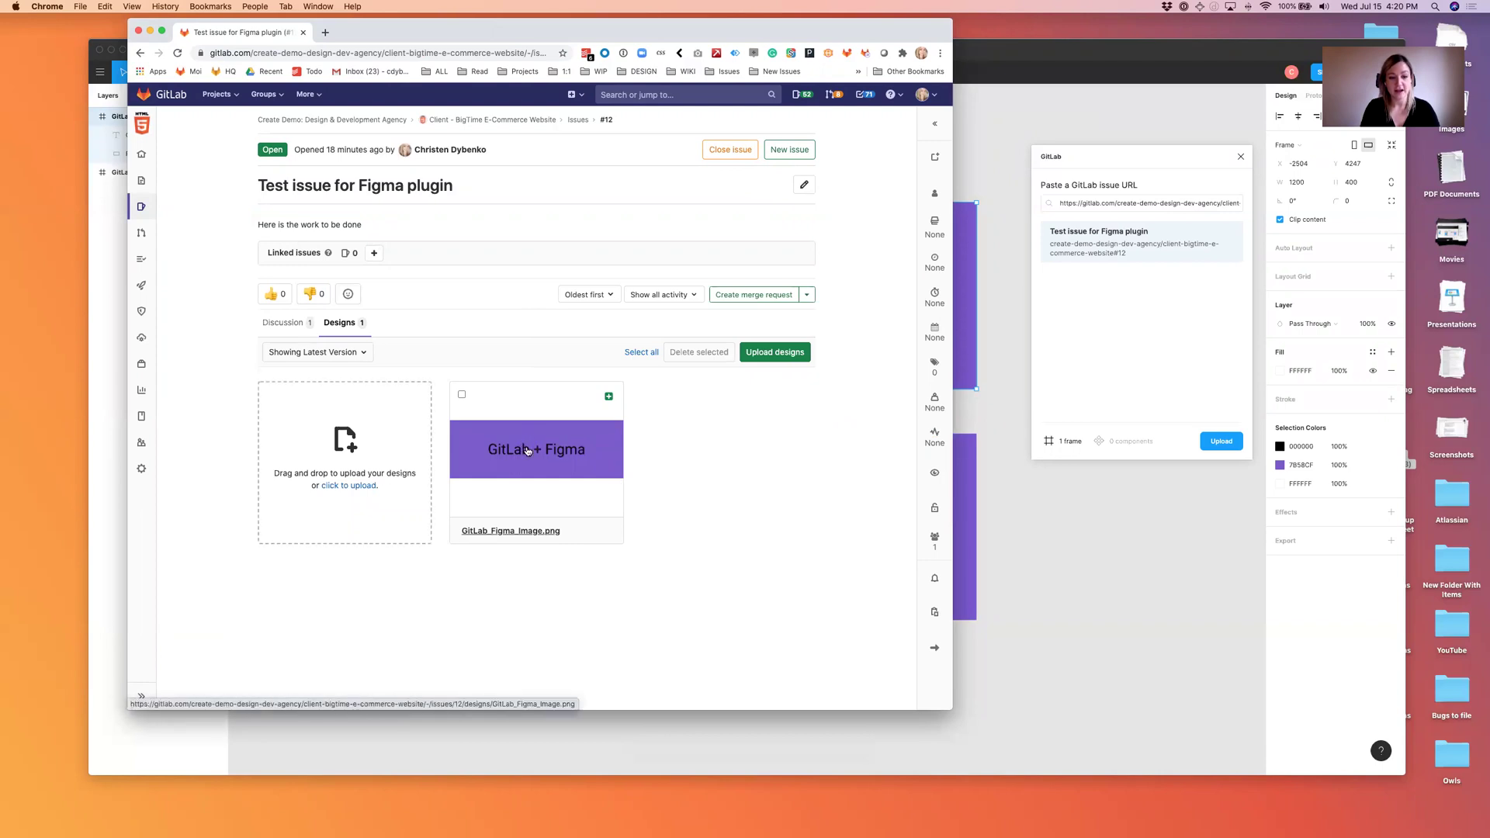
{"action": "left_click", "coordinate": [527, 450]}
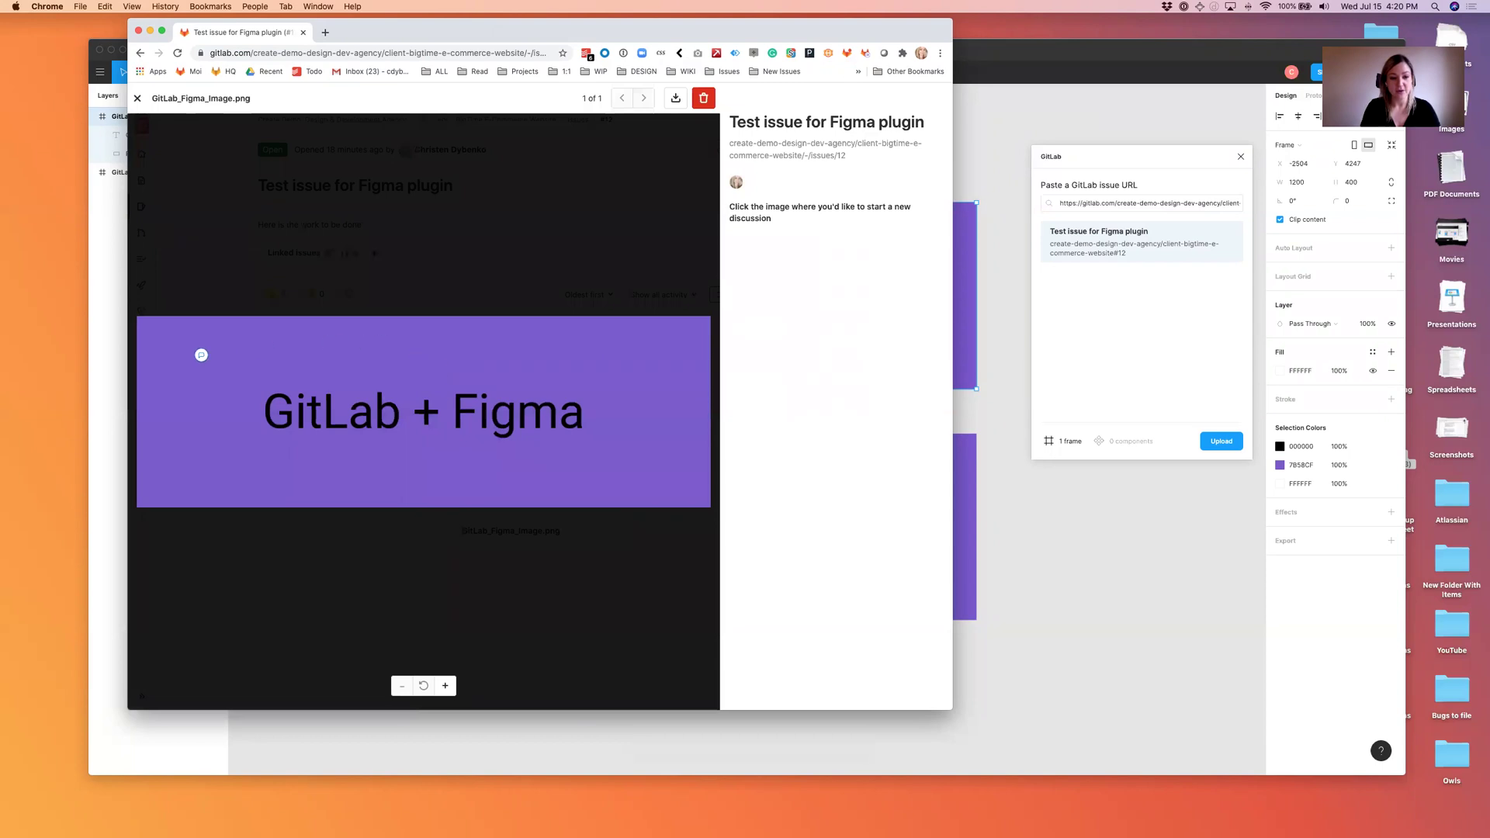
{"action": "left_click", "coordinate": [211, 342]}
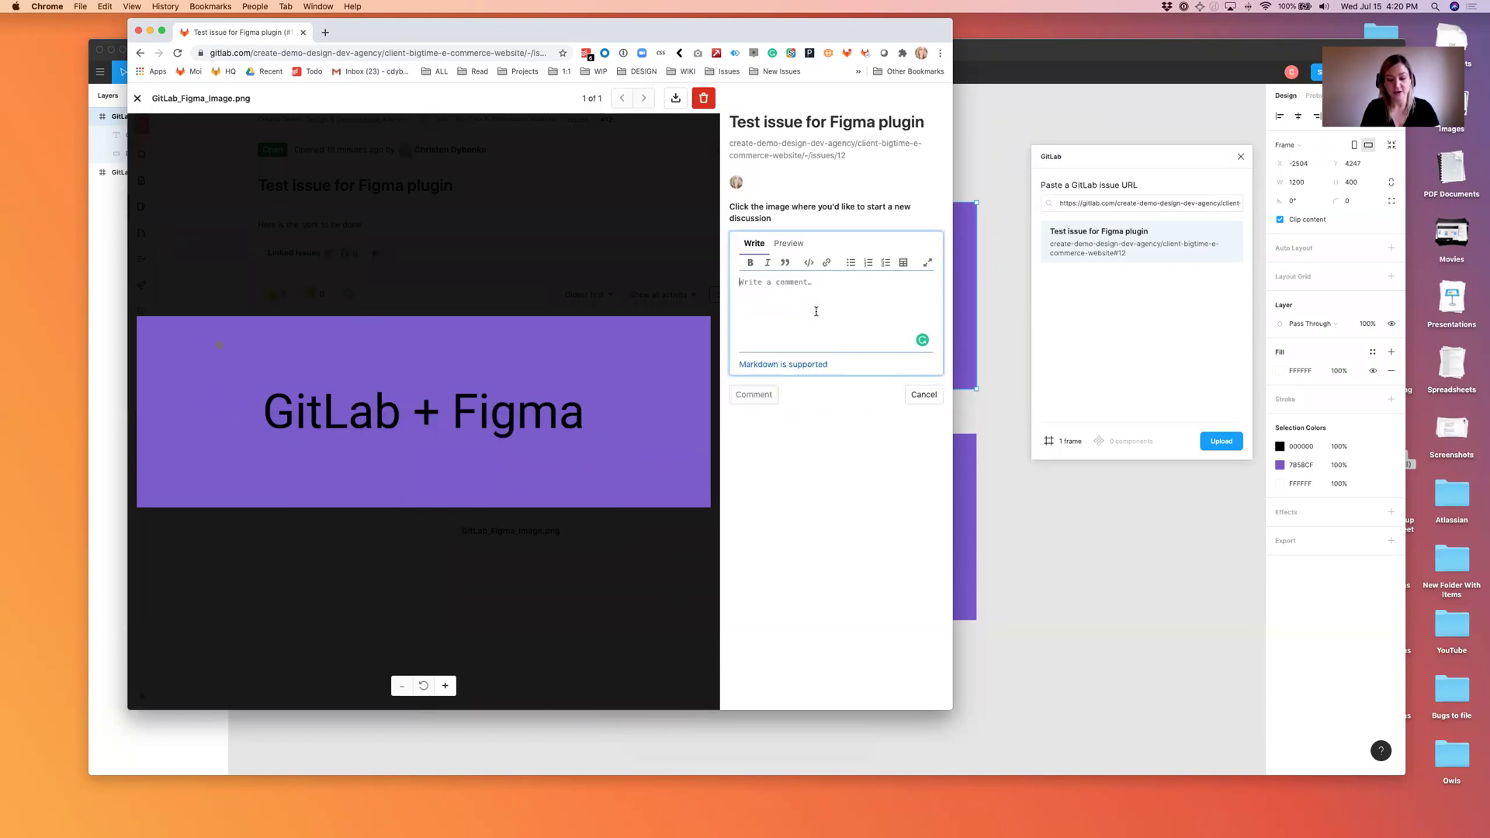
{"action": "type", "text": "Test comment"}
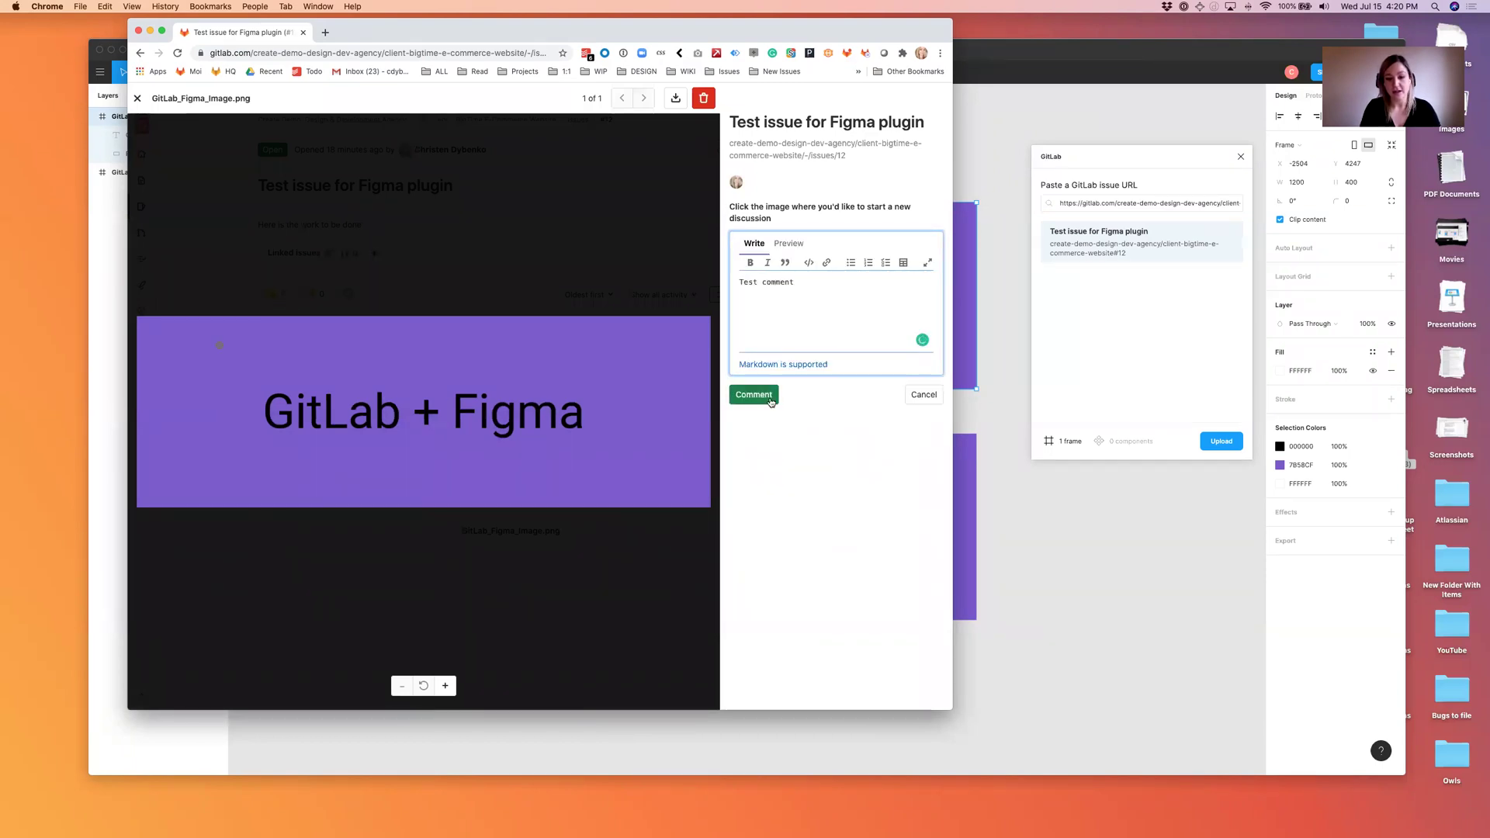
{"action": "left_click", "coordinate": [770, 398]}
{"action": "left_click_drag", "start_coordinate": [952, 709], "coordinate": [1192, 696]}
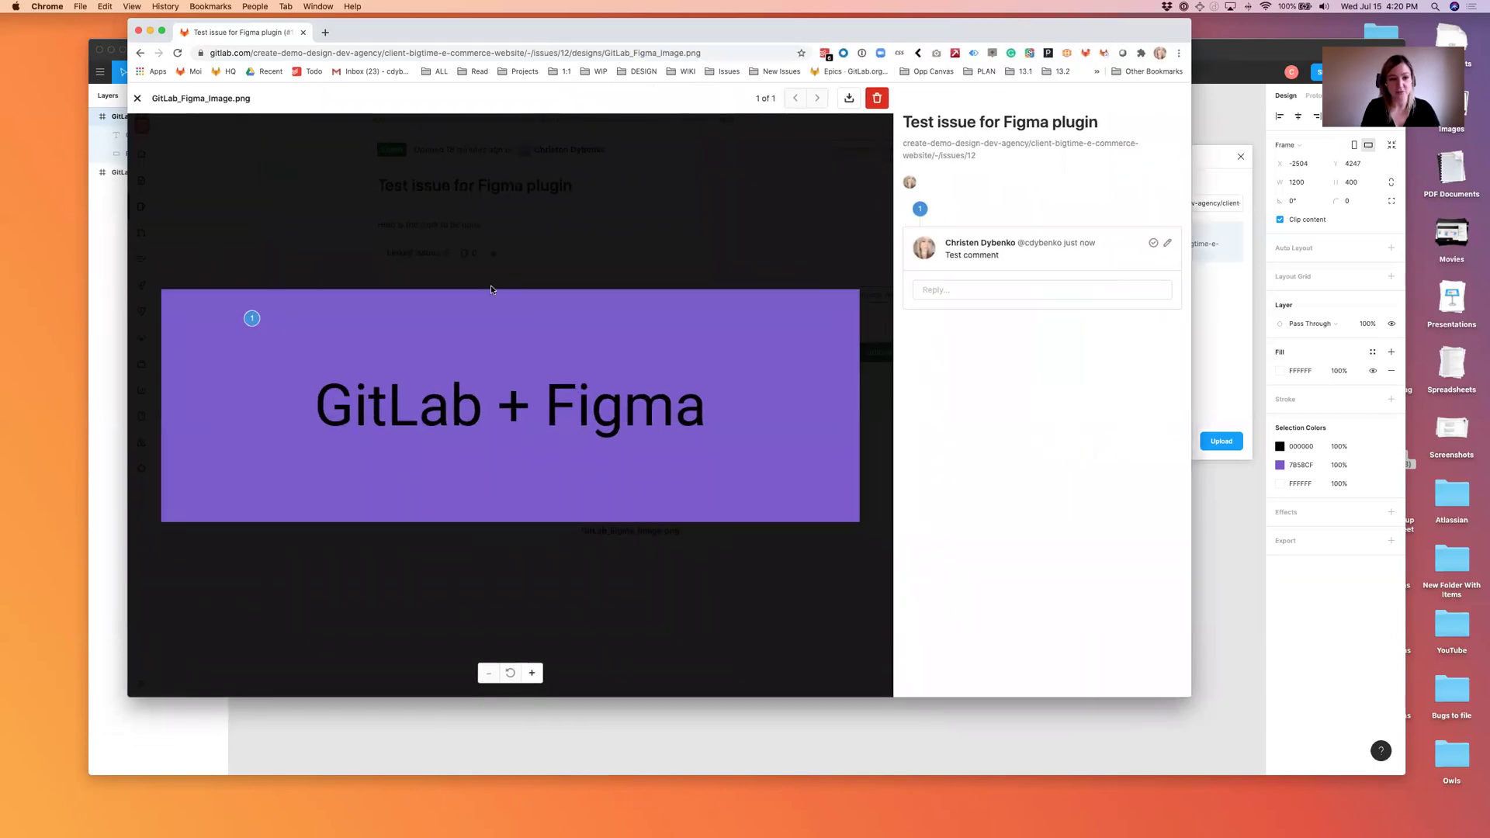
{"action": "left_click", "coordinate": [138, 99]}
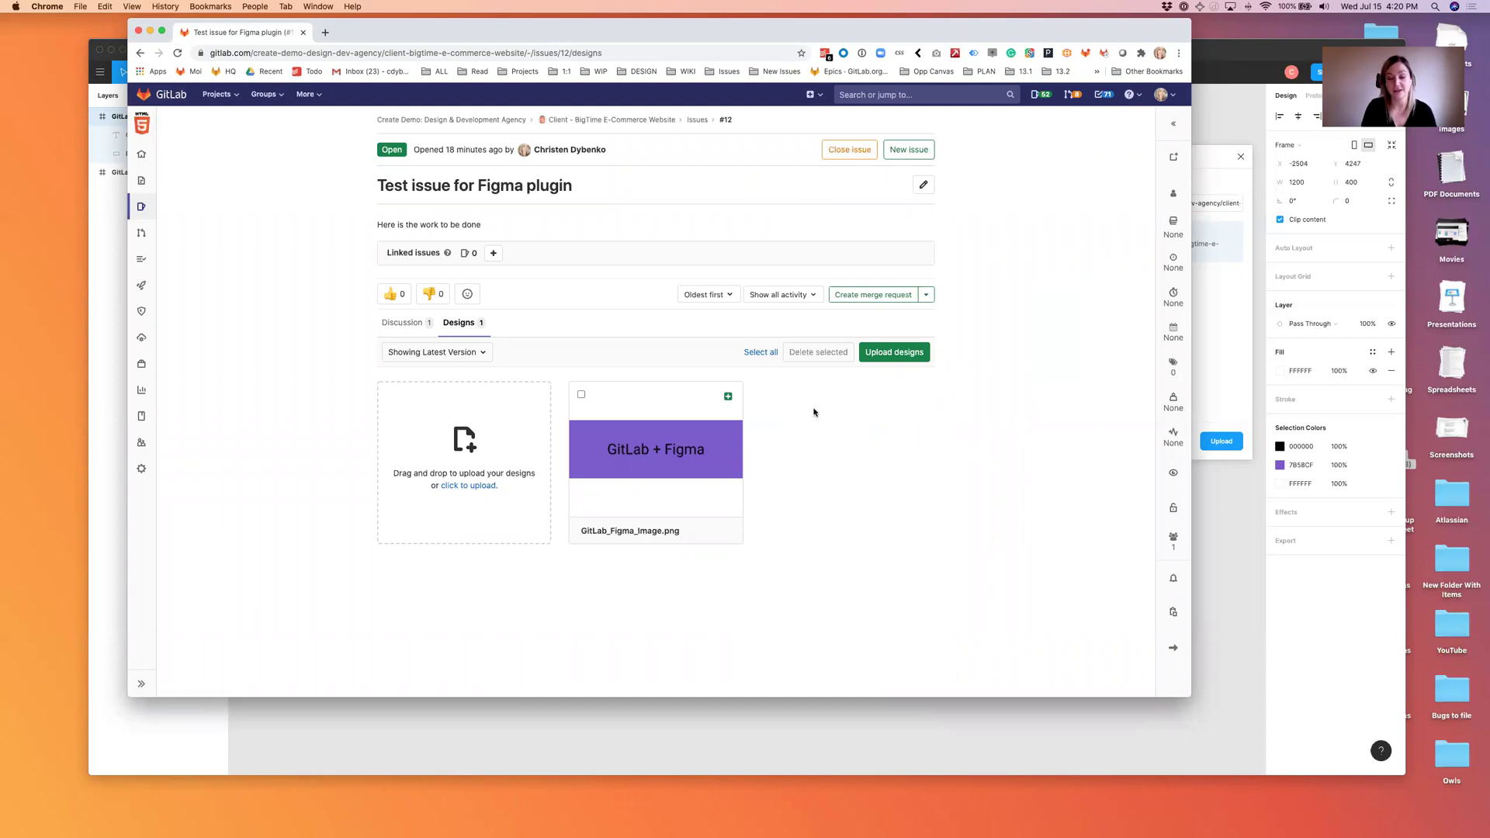
Draw a grey rectangle left of the GitLab + Figma text in the GitLab Figma Image frame
{"action": "left_click", "coordinate": [1211, 413]}
{"action": "left_click", "coordinate": [434, 431]}
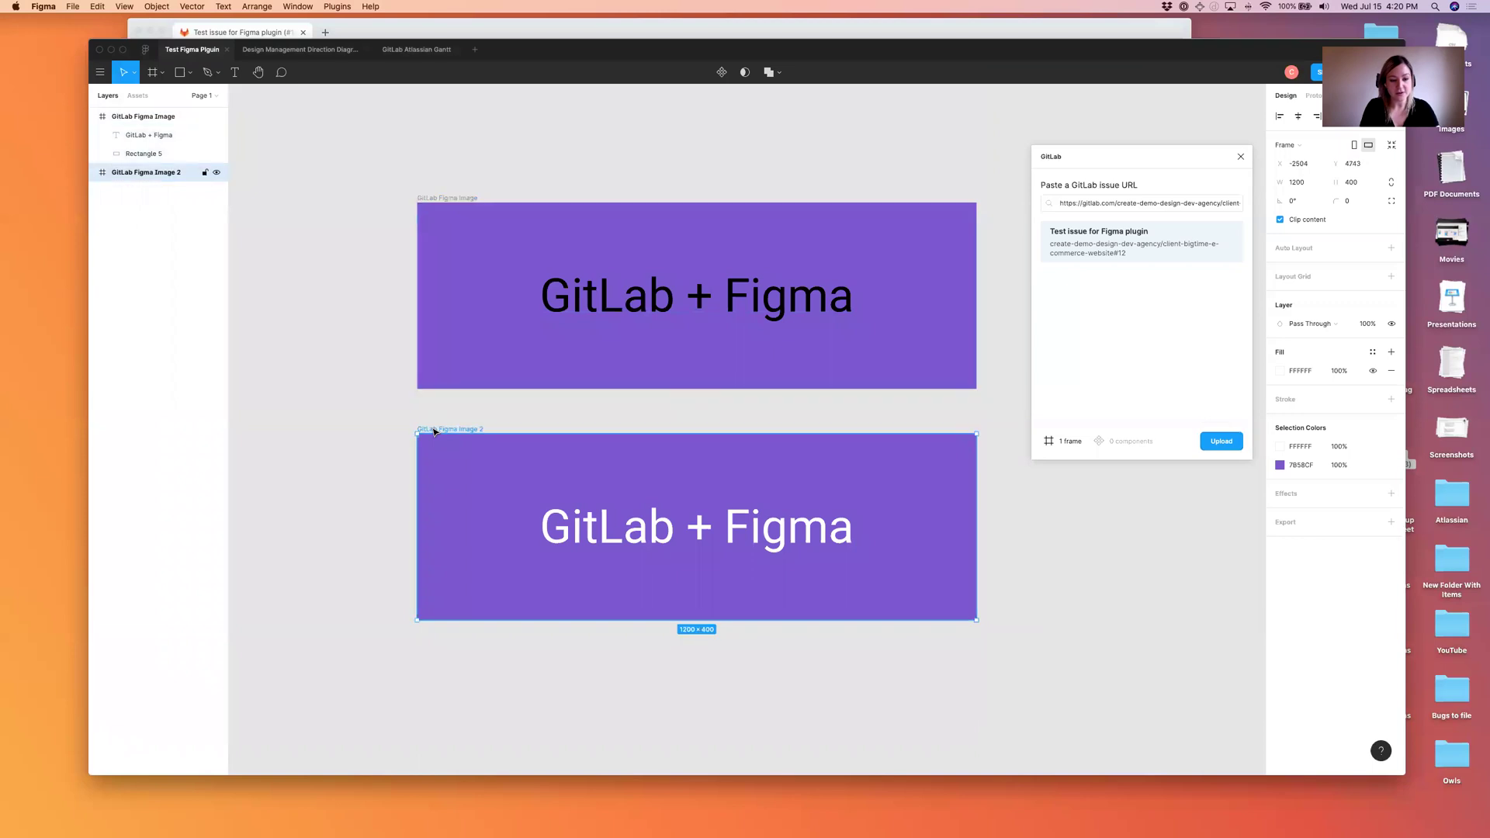
{"action": "left_click", "coordinate": [449, 201], "text": "shift"}
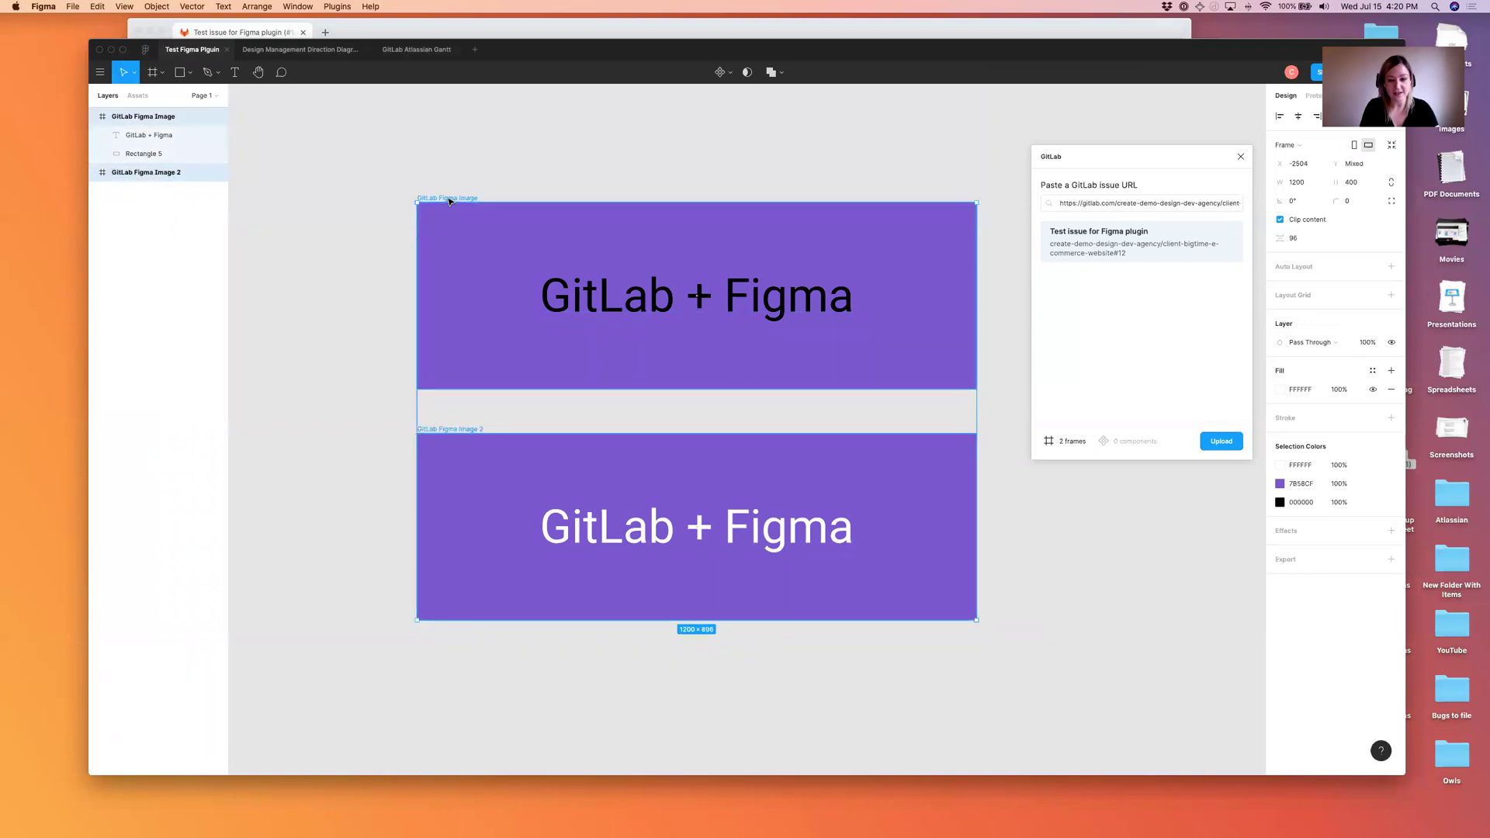
{"action": "left_click", "coordinate": [466, 161]}
{"action": "key", "text": "r"}
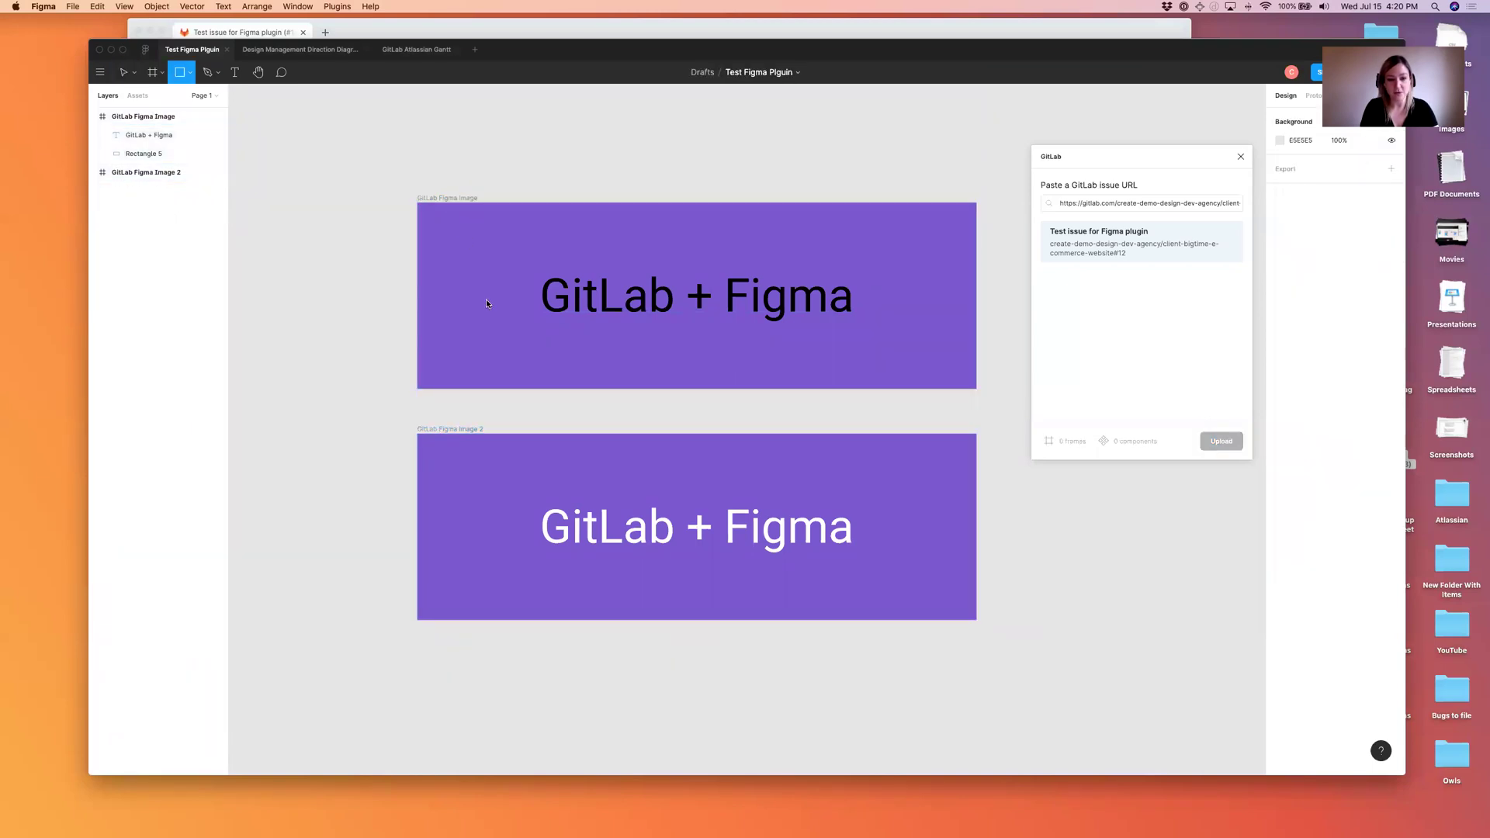
{"action": "left_click_drag", "start_coordinate": [465, 240], "coordinate": [536, 339]}
{"action": "left_click", "coordinate": [543, 111]}
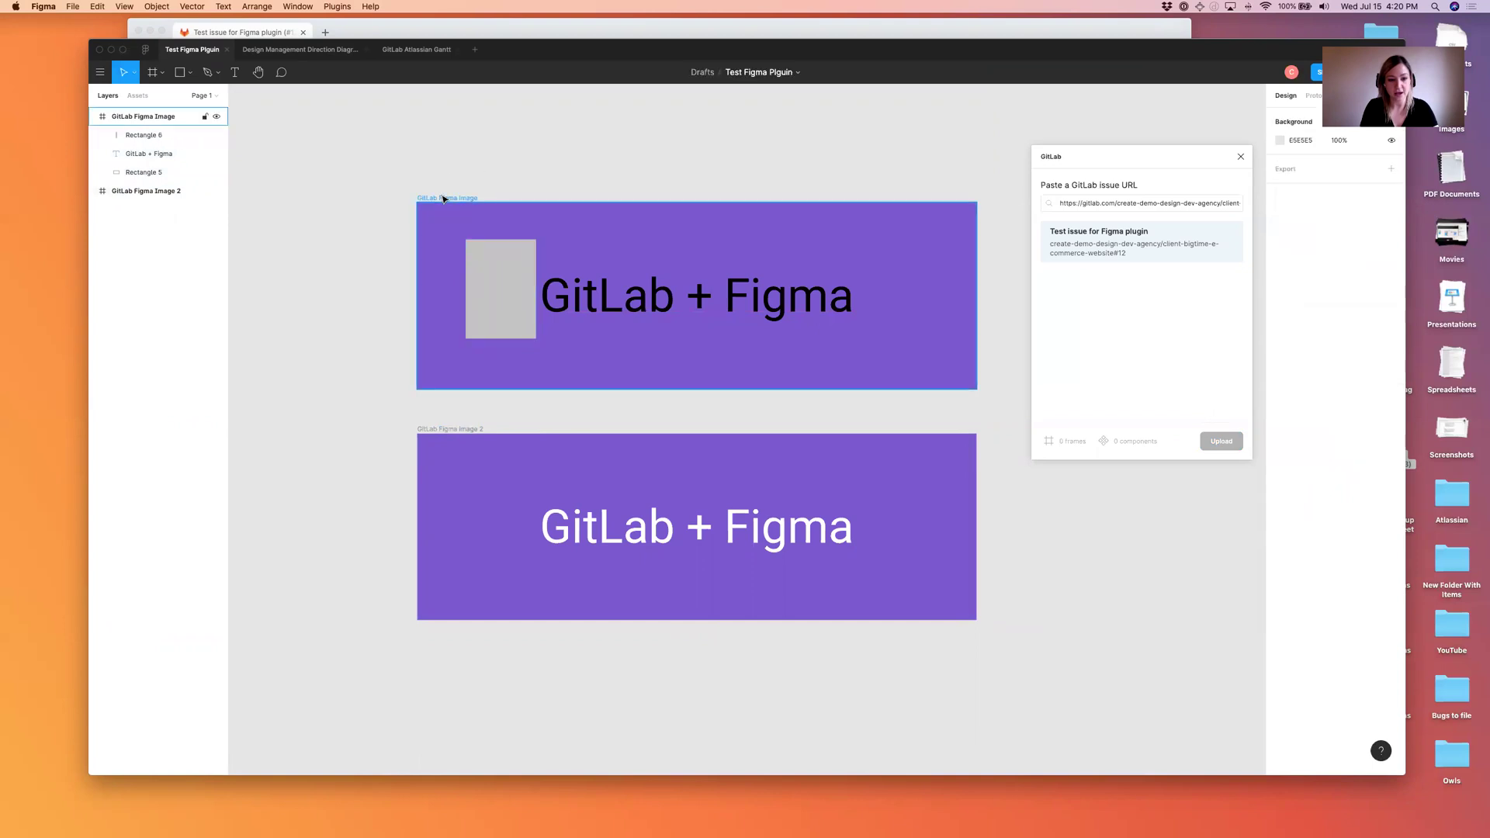
Upload the GitLab Figma Image and GitLab Figma Image 2 frames to the issue through the GitLab plugin
{"action": "left_click", "coordinate": [439, 198]}
{"action": "left_click", "coordinate": [459, 432], "text": "shift"}
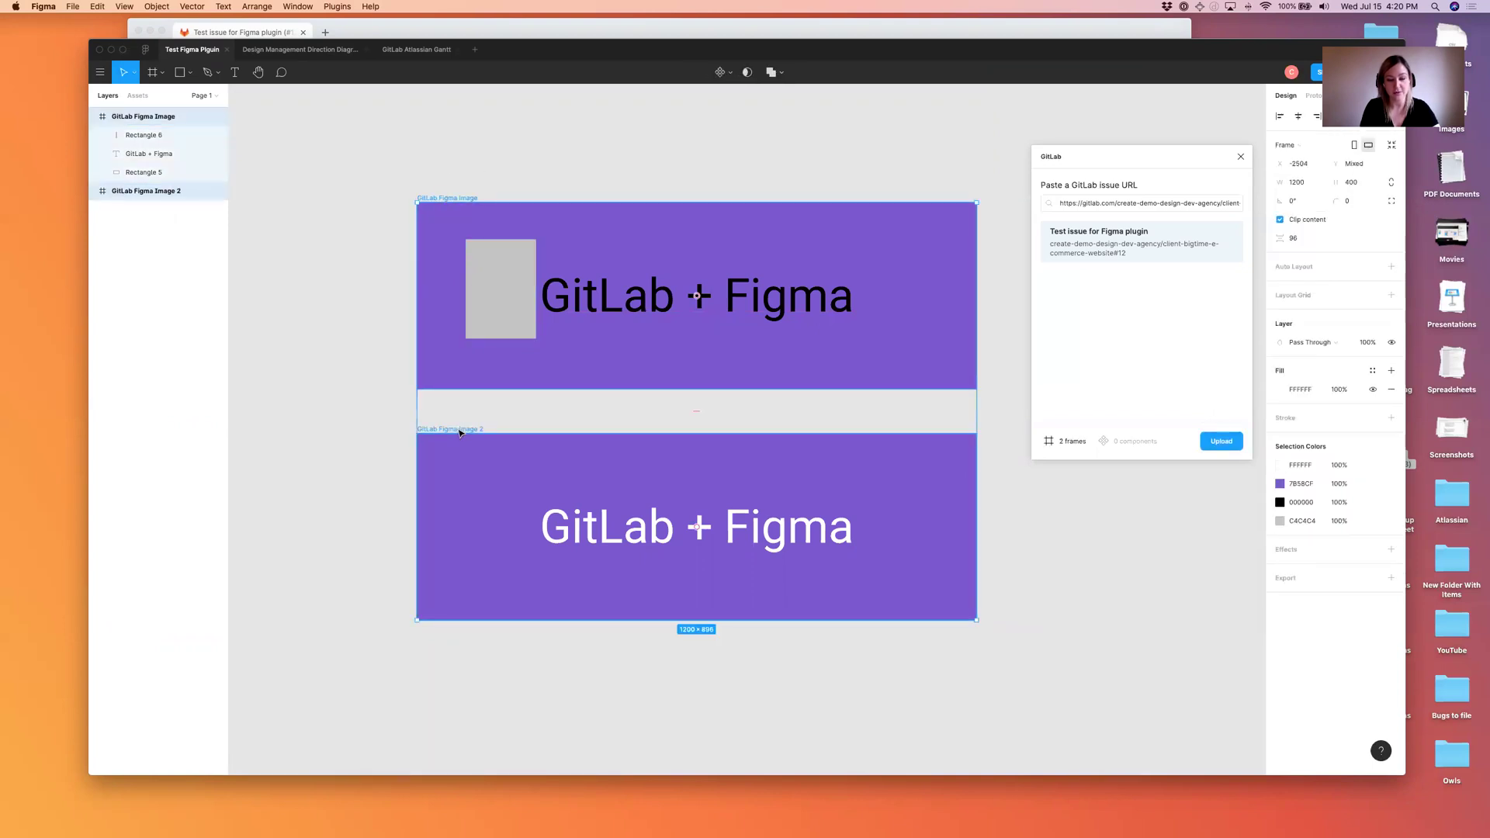
{"action": "left_click", "coordinate": [1215, 447]}
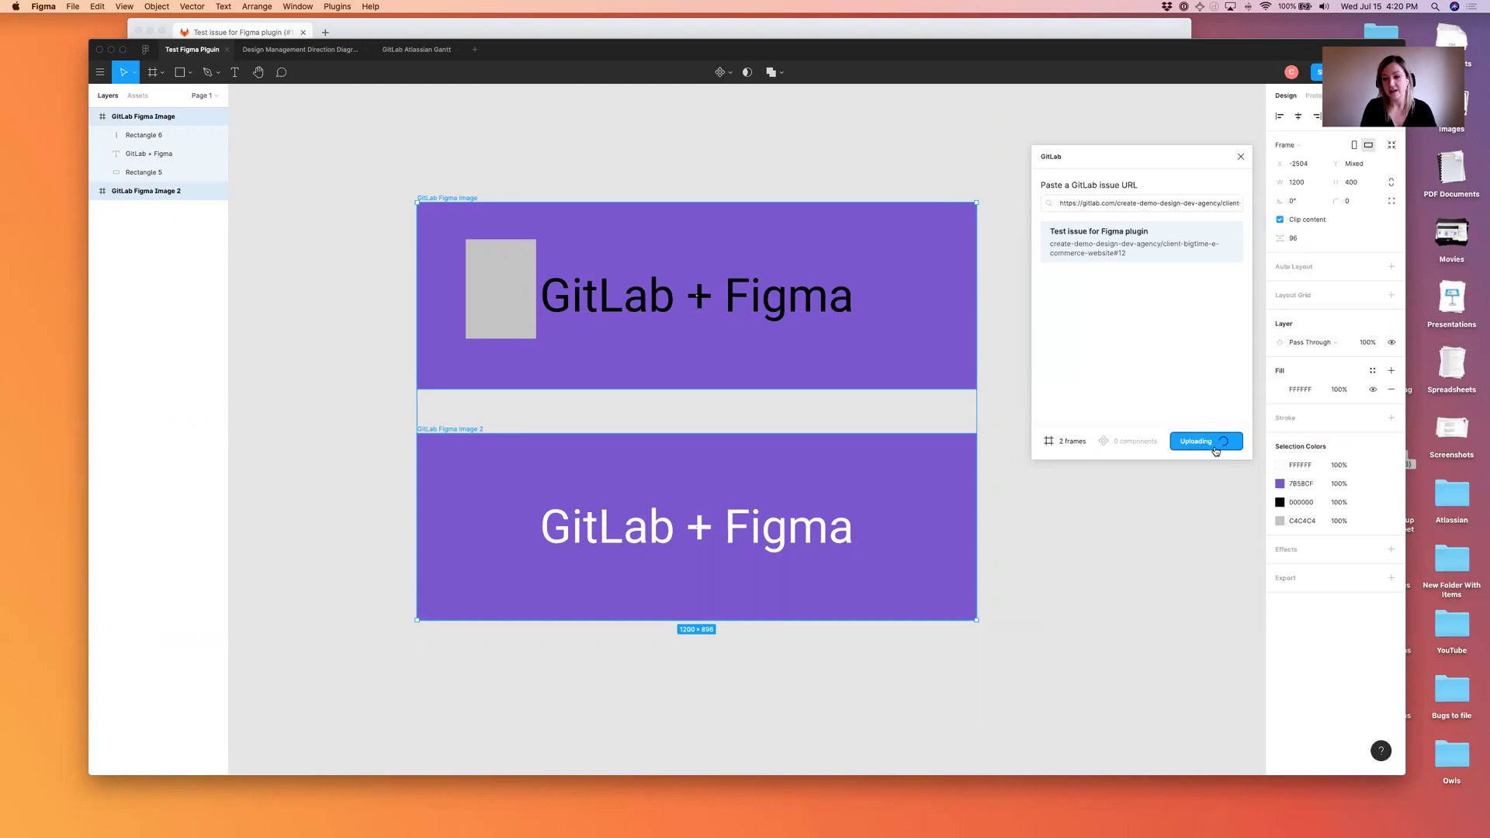
Reload the GitLab issue and view GitLab_Figma_Image.png to confirm its comment survived
{"action": "left_click", "coordinate": [525, 33]}
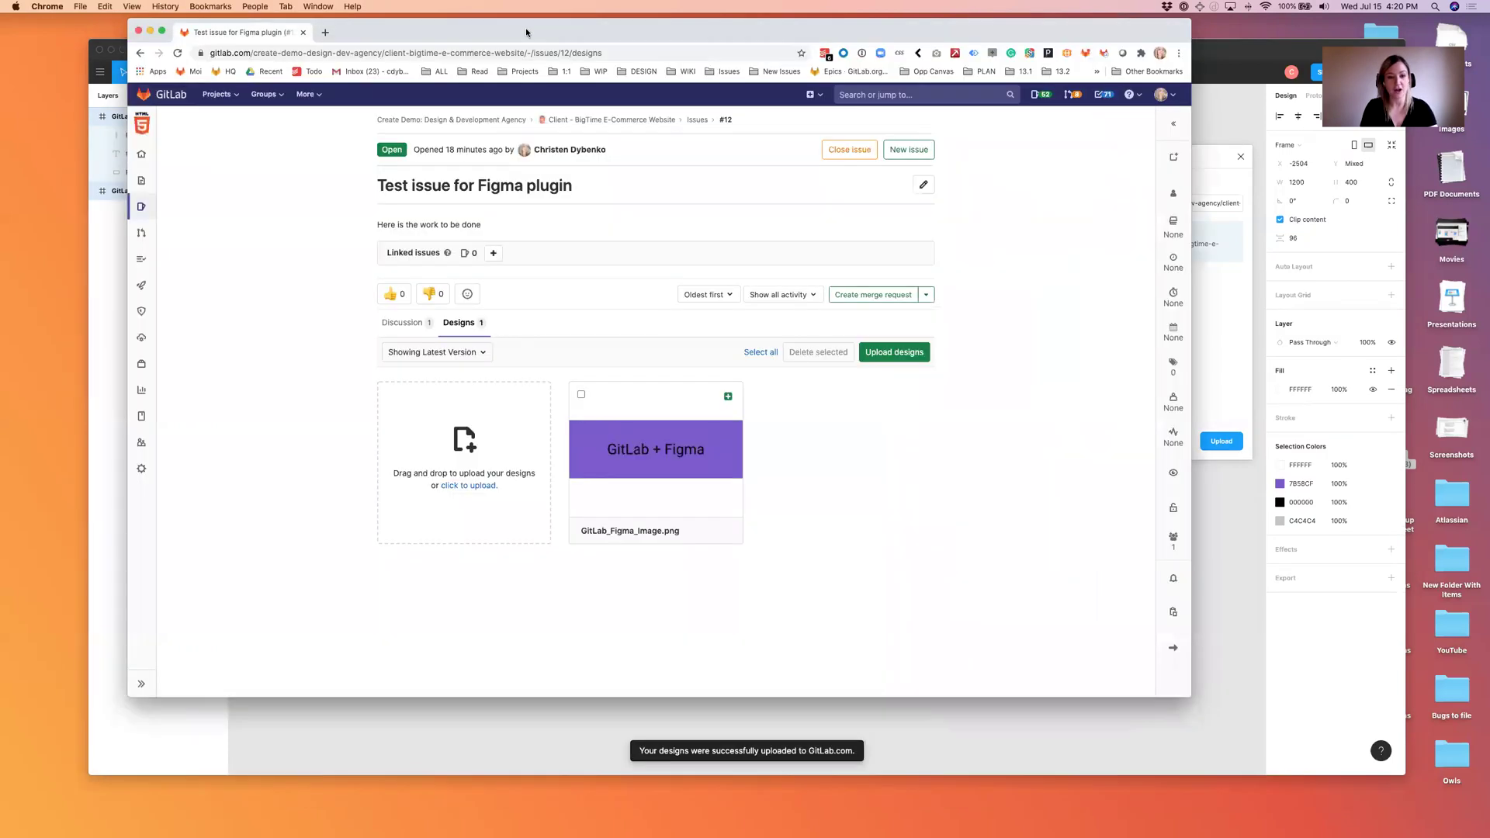
{"action": "key", "text": "super+r"}
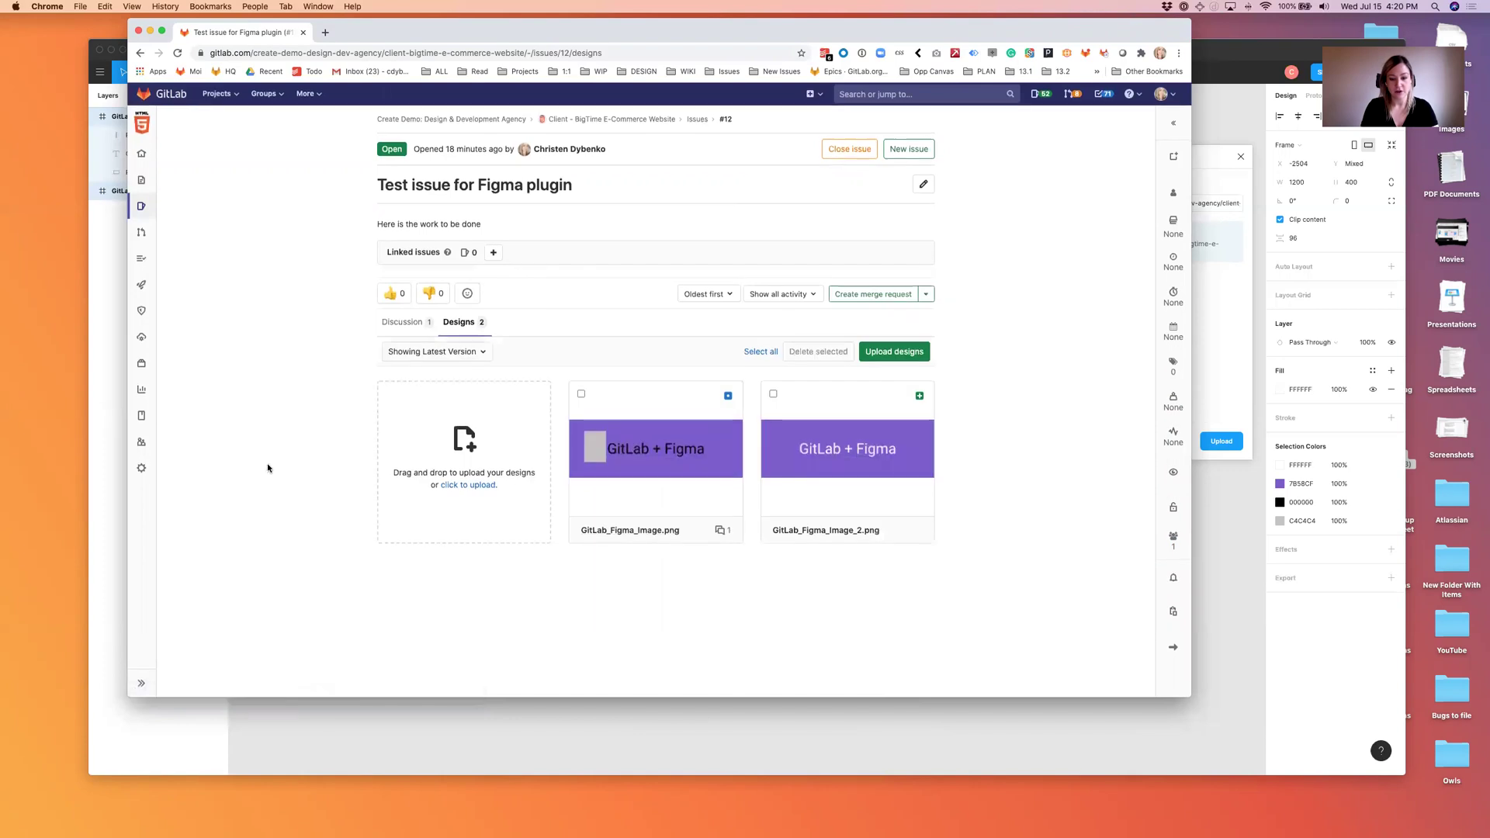
{"action": "left_click", "coordinate": [631, 453]}
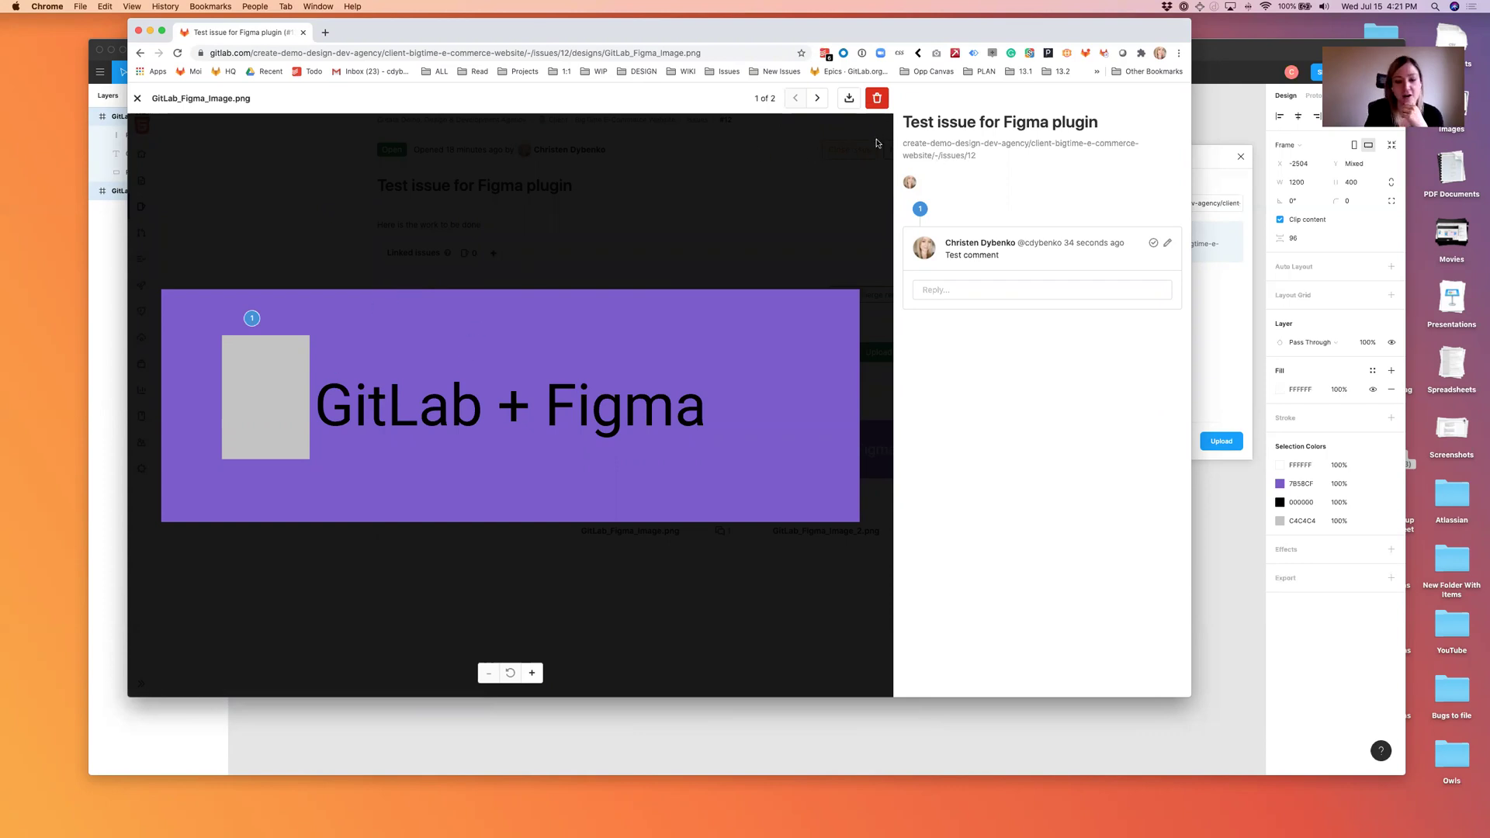
{"action": "left_click", "coordinate": [138, 99]}
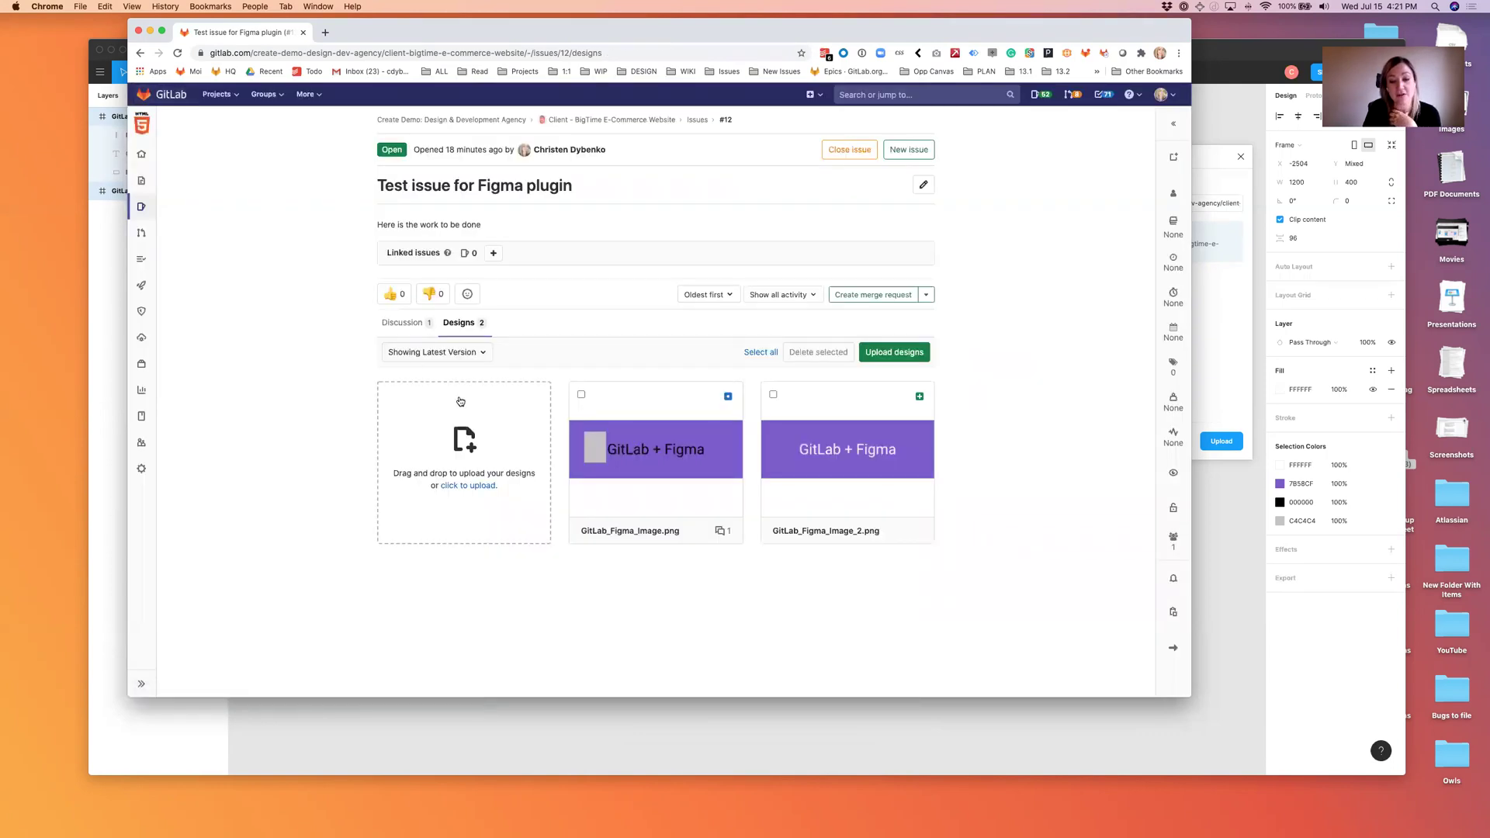